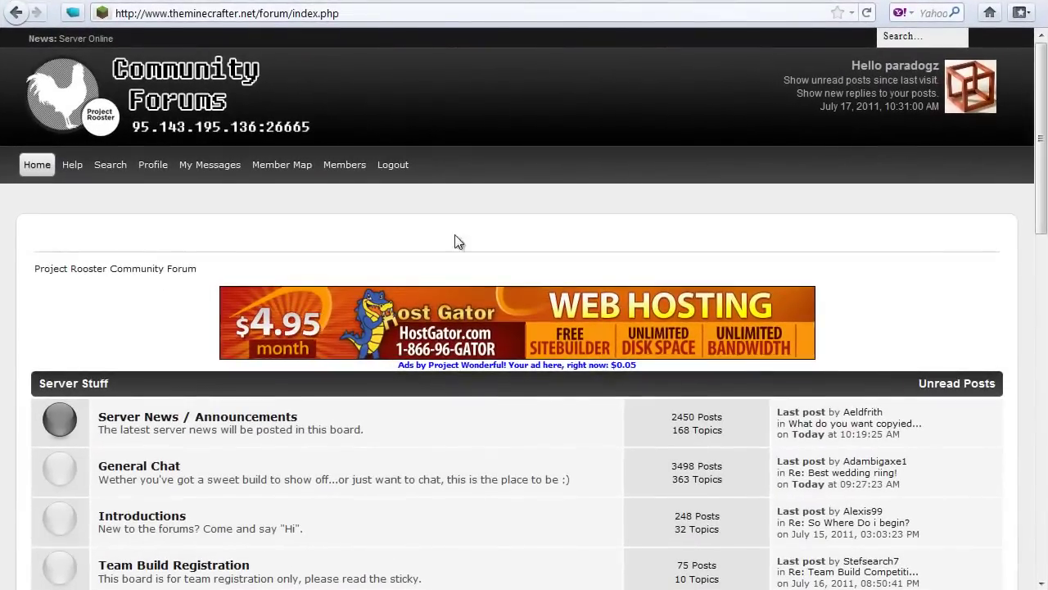
Open the "Picture Signatures?" topic in the forum's Help and Support board.
scroll(457, 240, "down", 7)
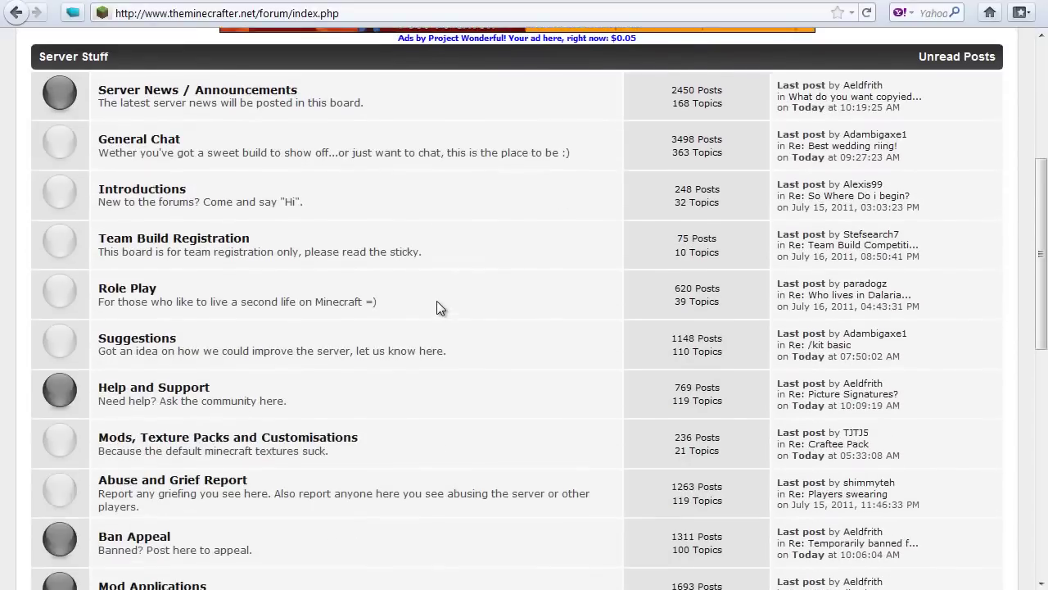
left_click(181, 392)
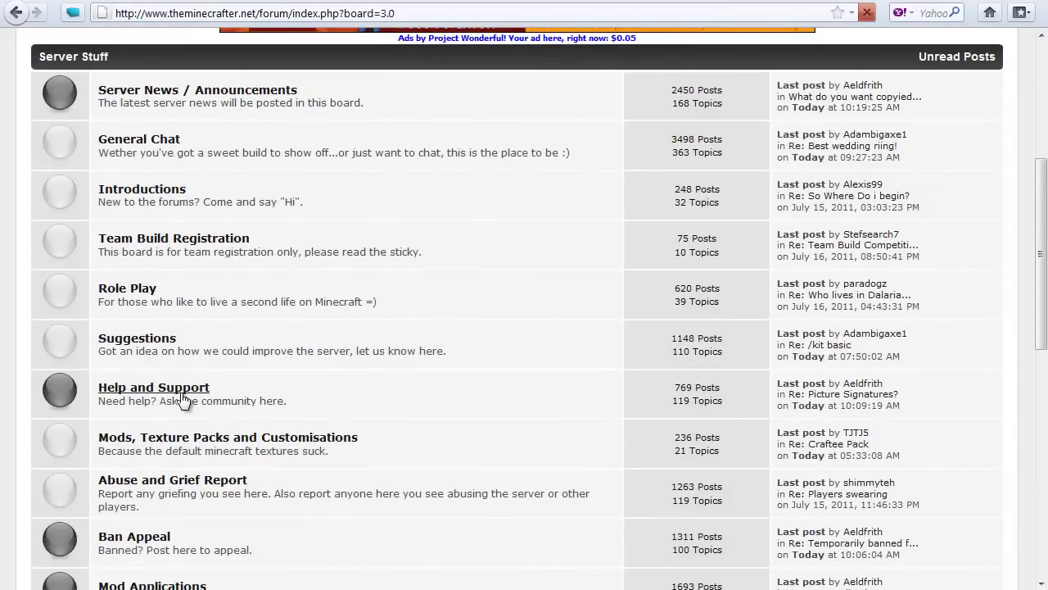
scroll(182, 399, "down", 3)
scroll(181, 399, "down", 2)
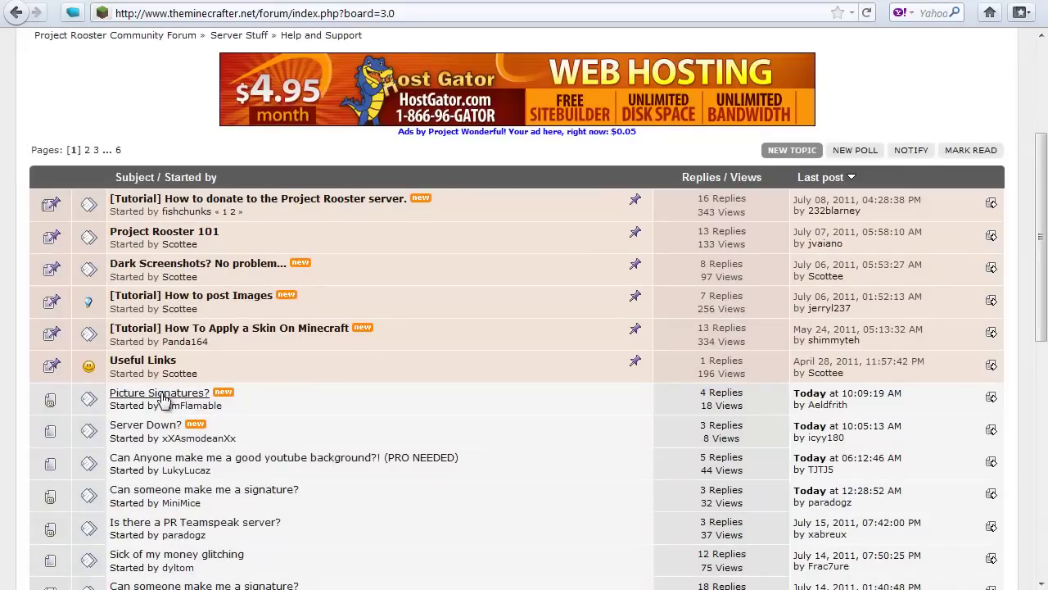
left_click(163, 396)
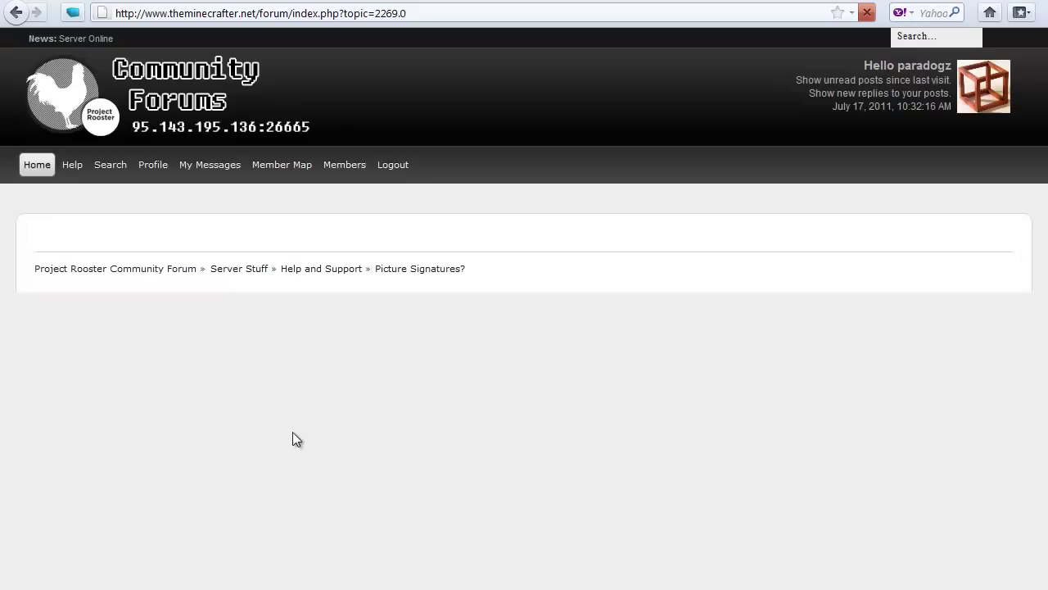
Read the opening question and the replies in the "Picture Signatures?" topic.
scroll(292, 431, "down", 3)
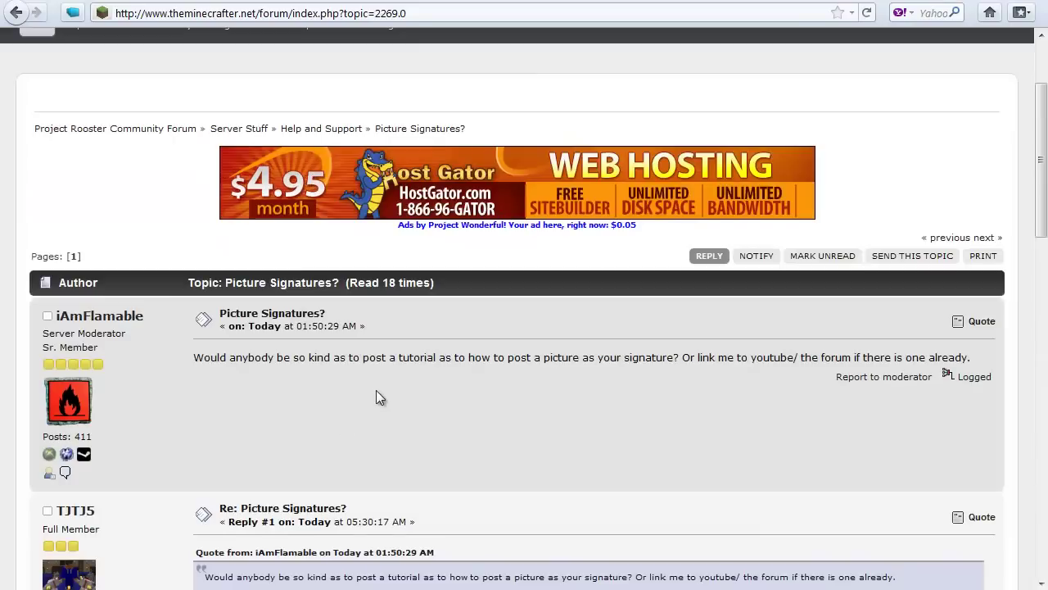
double_click(413, 357)
left_click(442, 413)
scroll(443, 409, "down", 20)
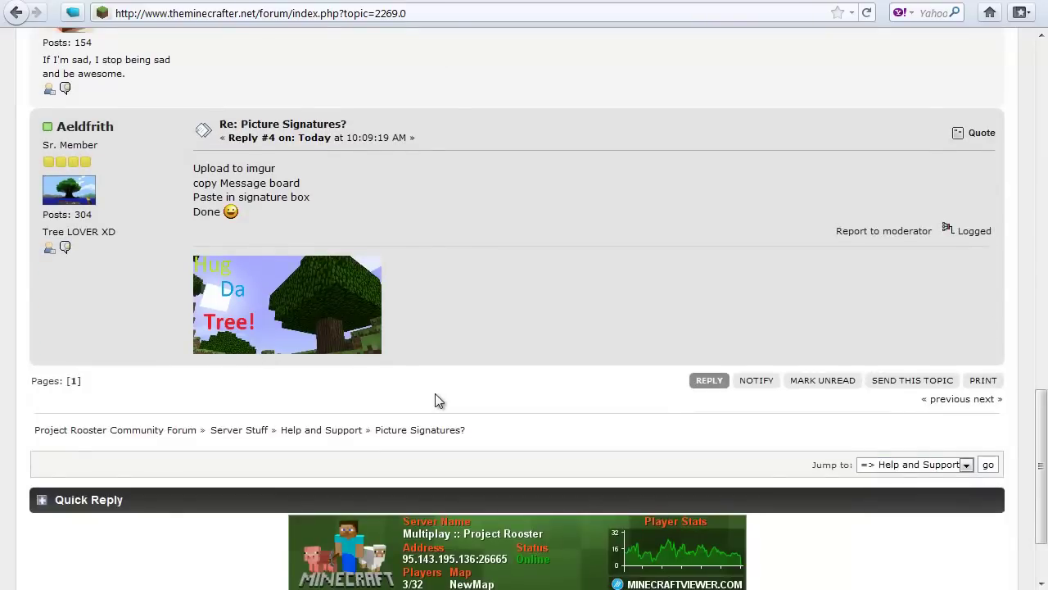
scroll(434, 400, "up", 7)
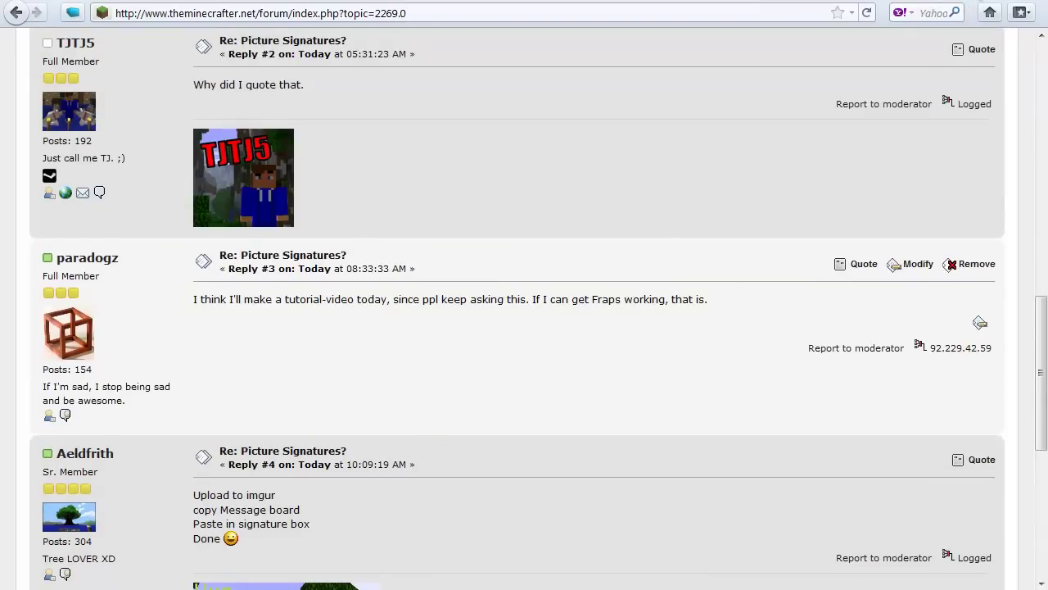
key("super+d")
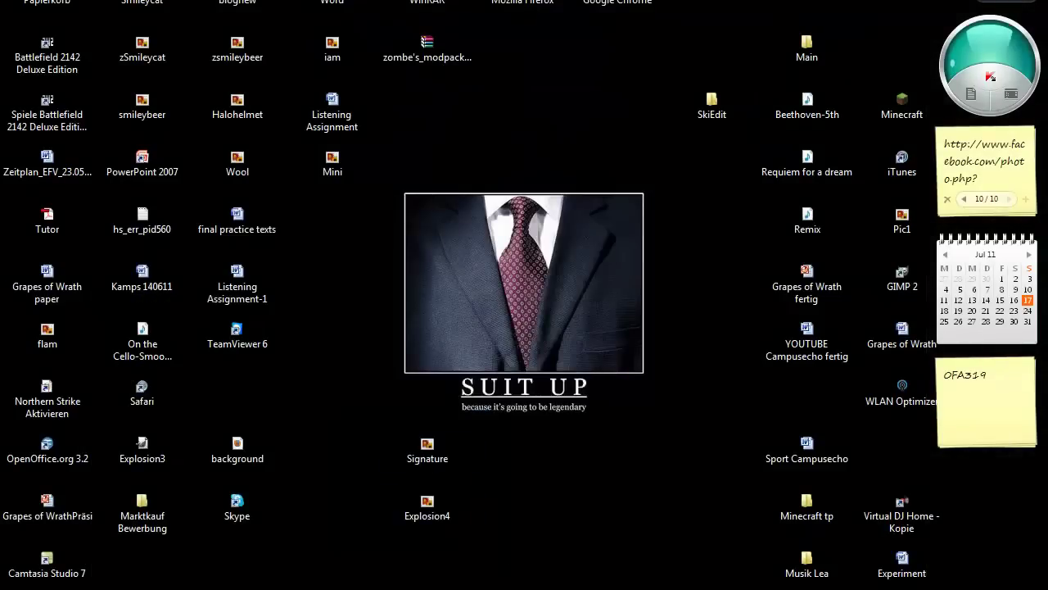
mouse_move(346, 588)
left_click(212, 578)
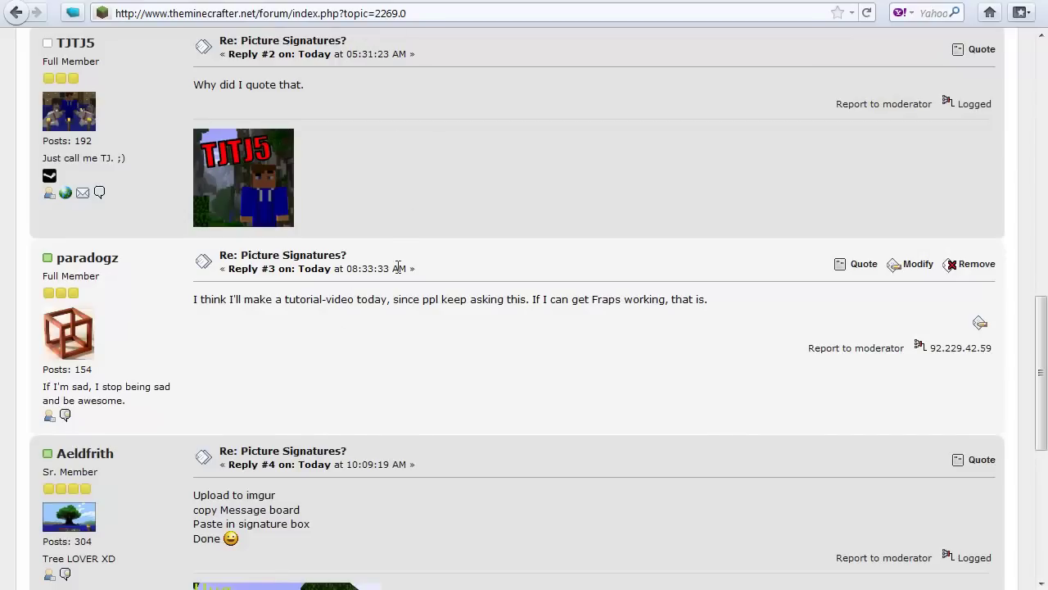
scroll(398, 267, "down", 4)
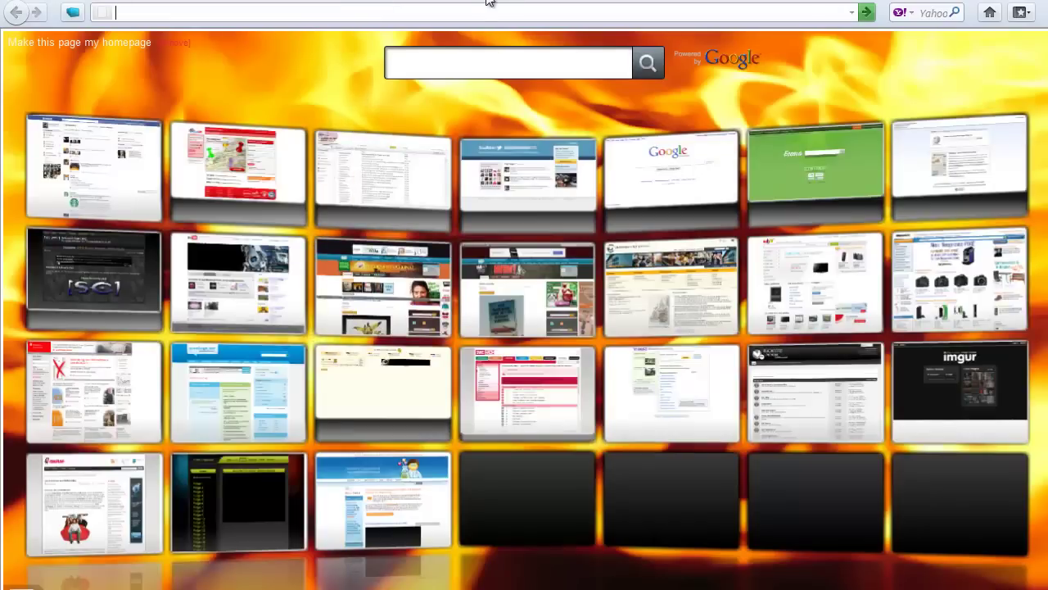
Open imgur.com in a new tab and add the Explosion4 image from the desktop to its upload list.
key("ctrl+w")
key("ctrl+t")
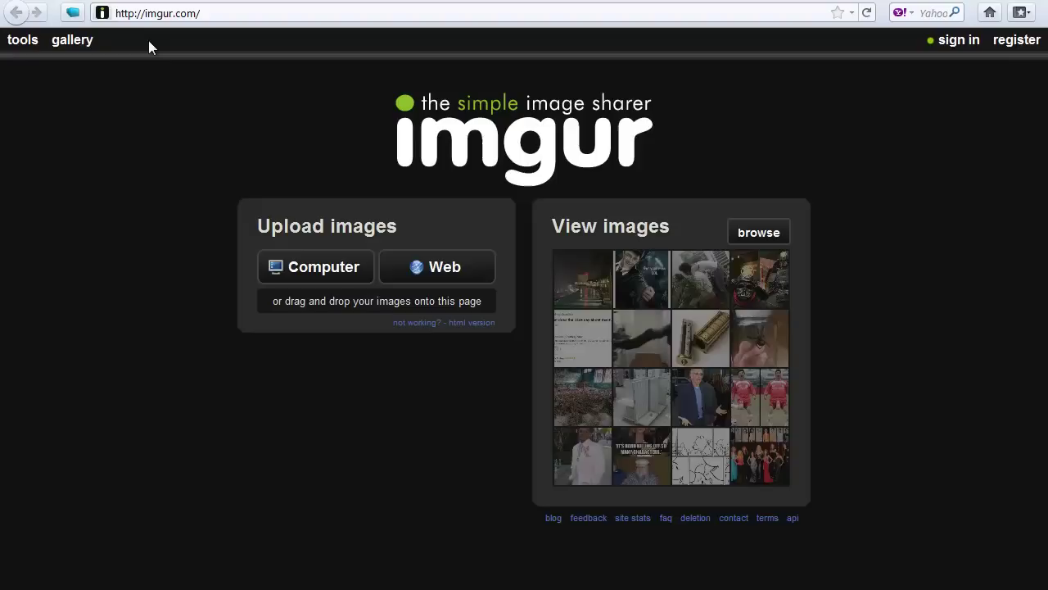
left_click(980, 3)
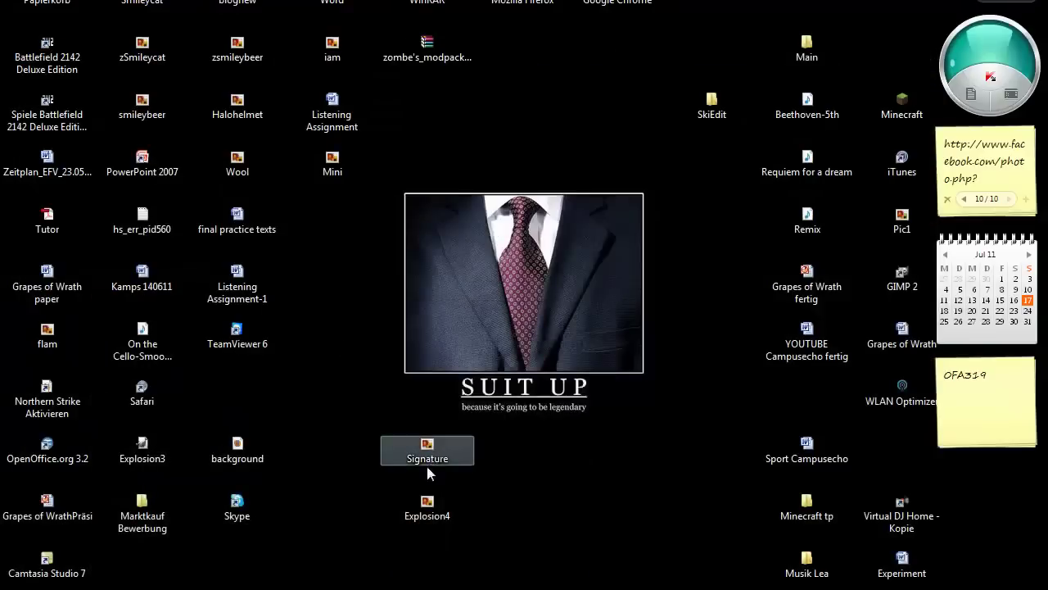
left_click_drag(427, 509, 329, 557)
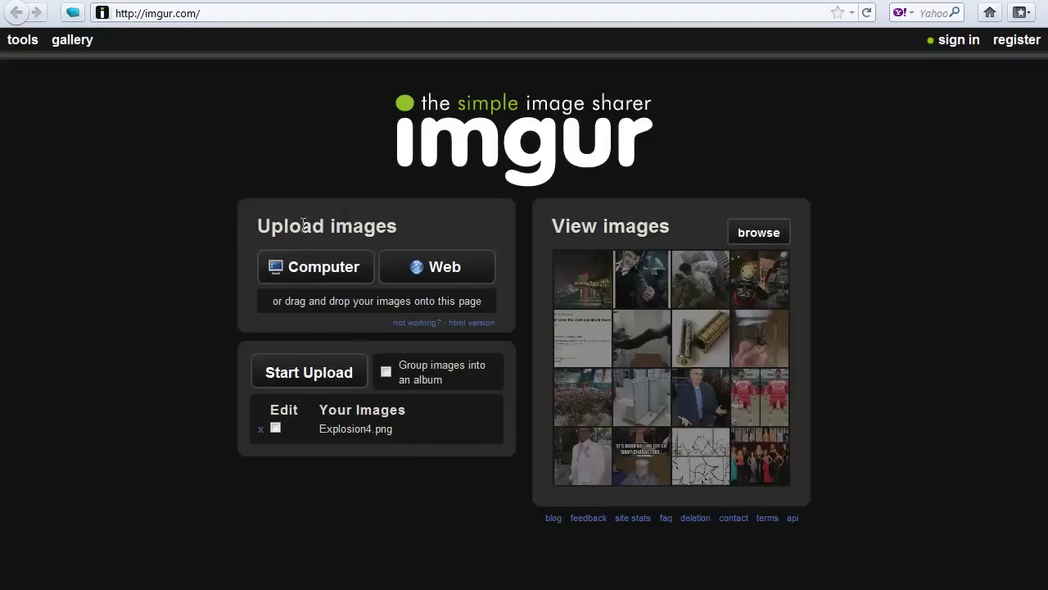
left_click(322, 271)
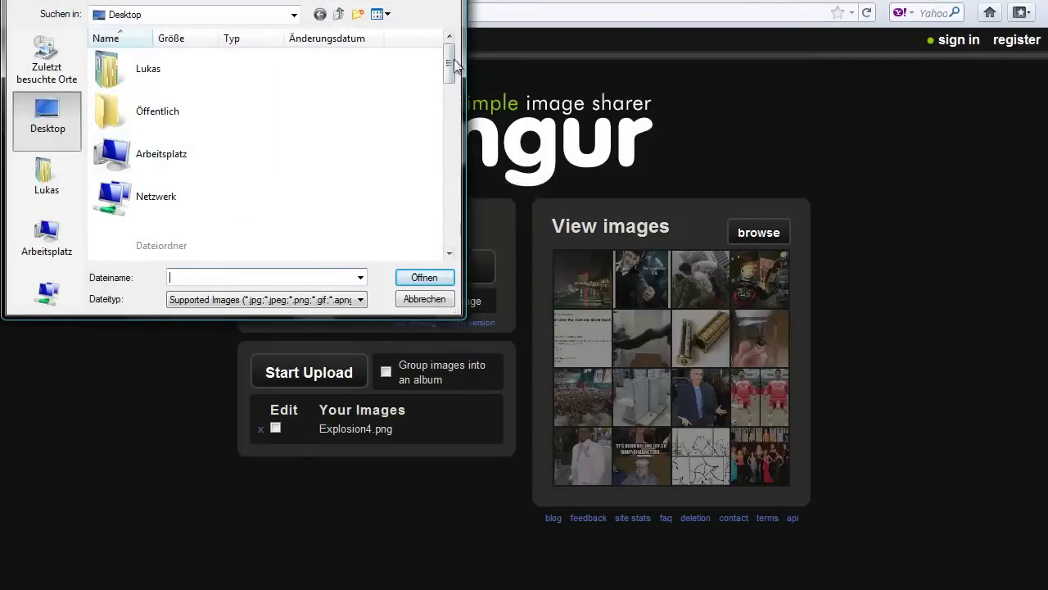
mouse_move(451, 80)
left_mouse_down()
mouse_move(452, 199)
mouse_move(445, 65)
left_mouse_up()
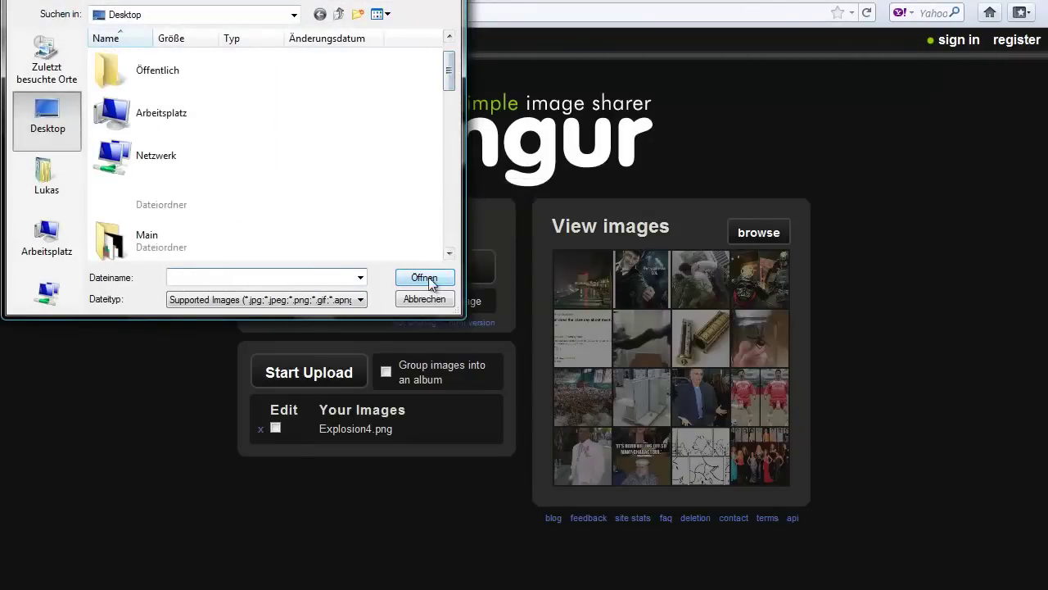
left_click(444, 3)
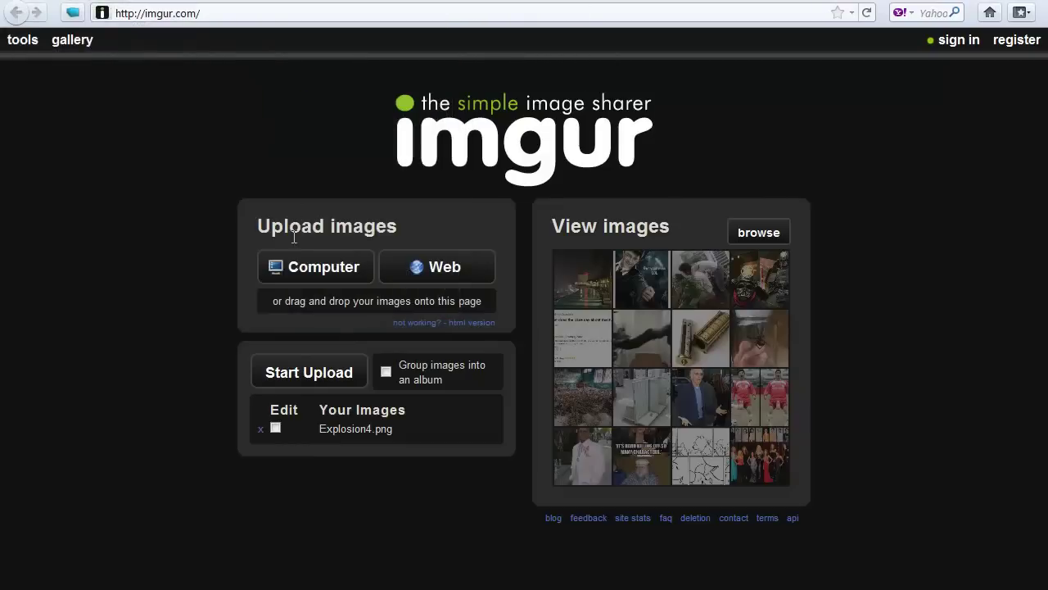
Upload Explosion4.png to imgur and copy its Message Boards code.
left_click(281, 370)
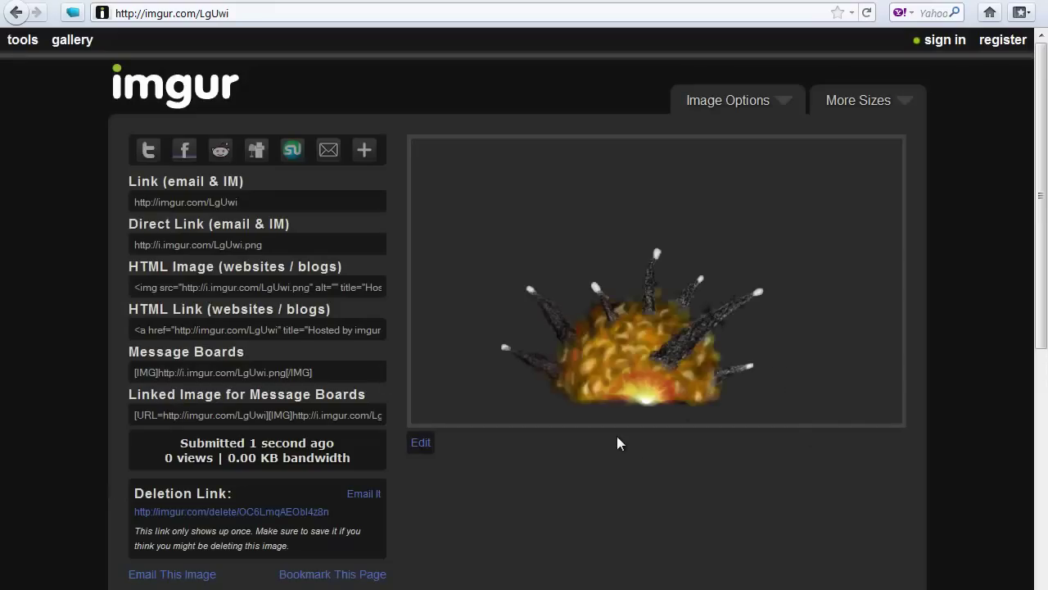
left_click(332, 413)
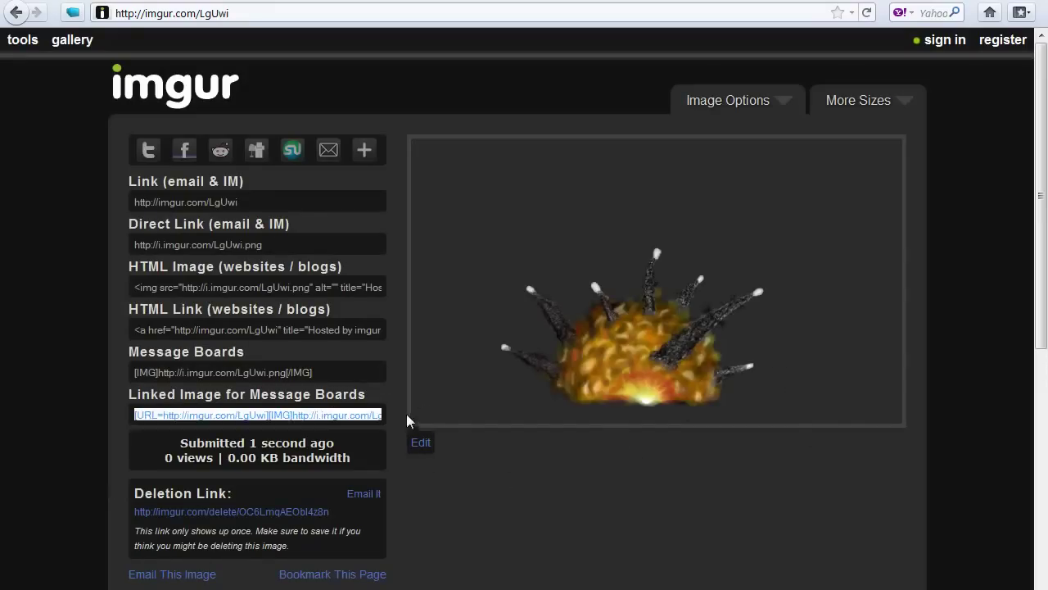
left_click(205, 379)
key("ctrl+c")
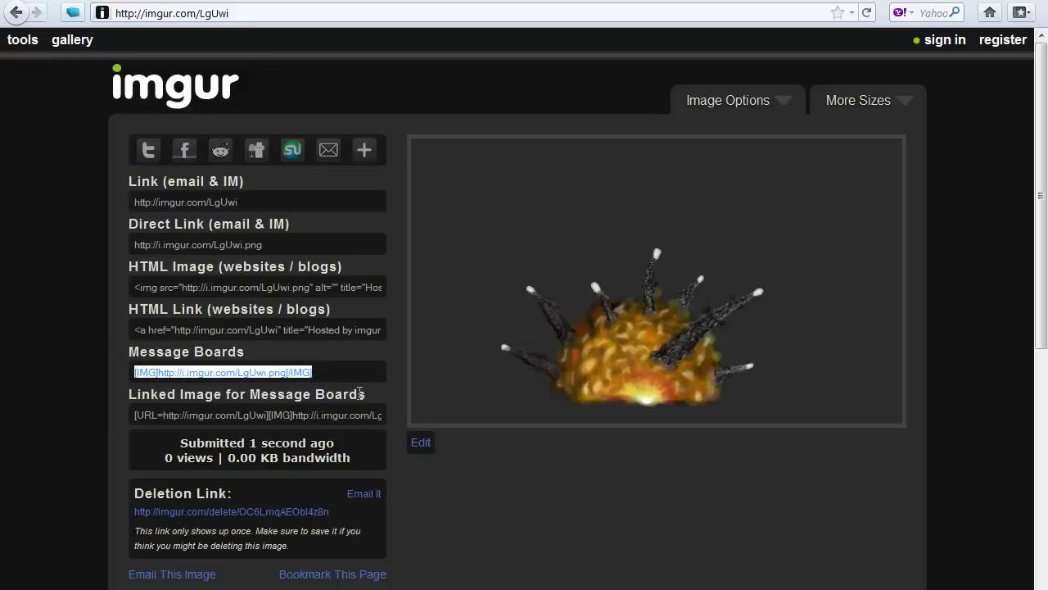
left_click(332, 371)
left_click(332, 371)
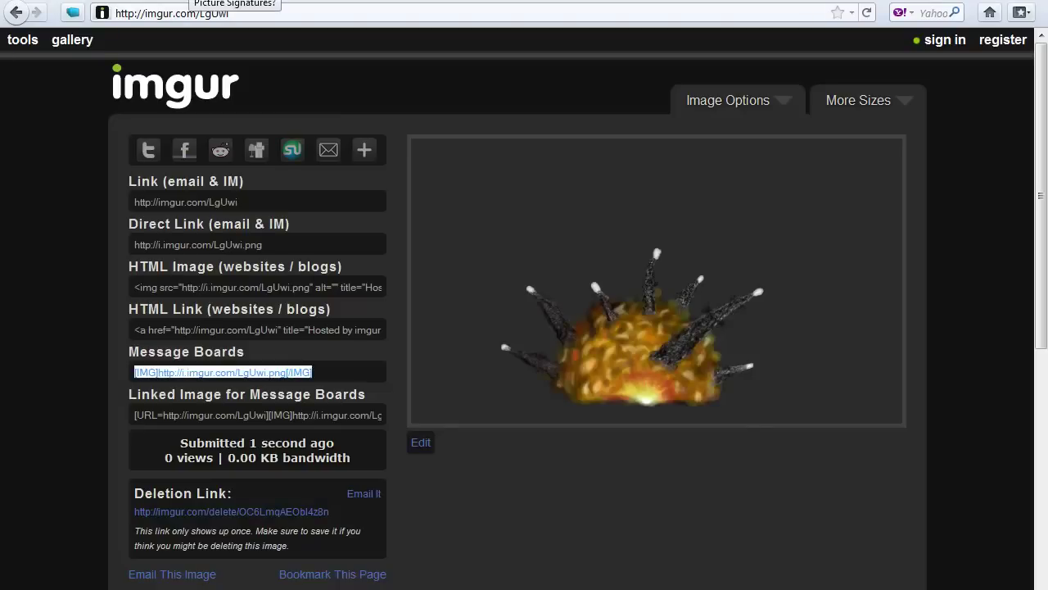
Post a reply to the "Picture Signatures?" topic containing "Test", a blank line and the copied image code.
left_click(234, 1)
left_click(706, 525)
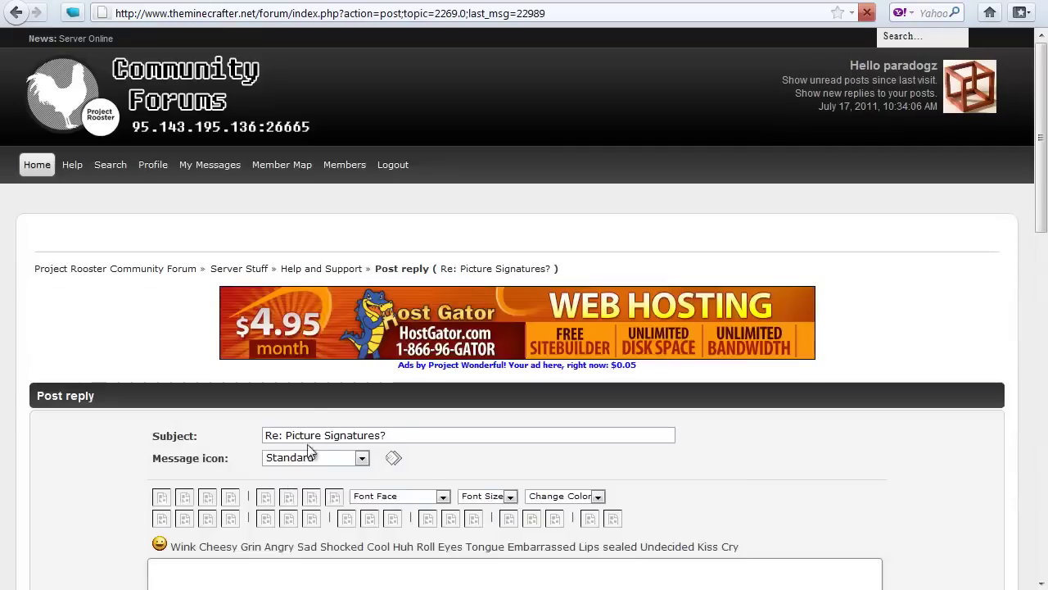
scroll(204, 363, "down", 5)
left_click(213, 426)
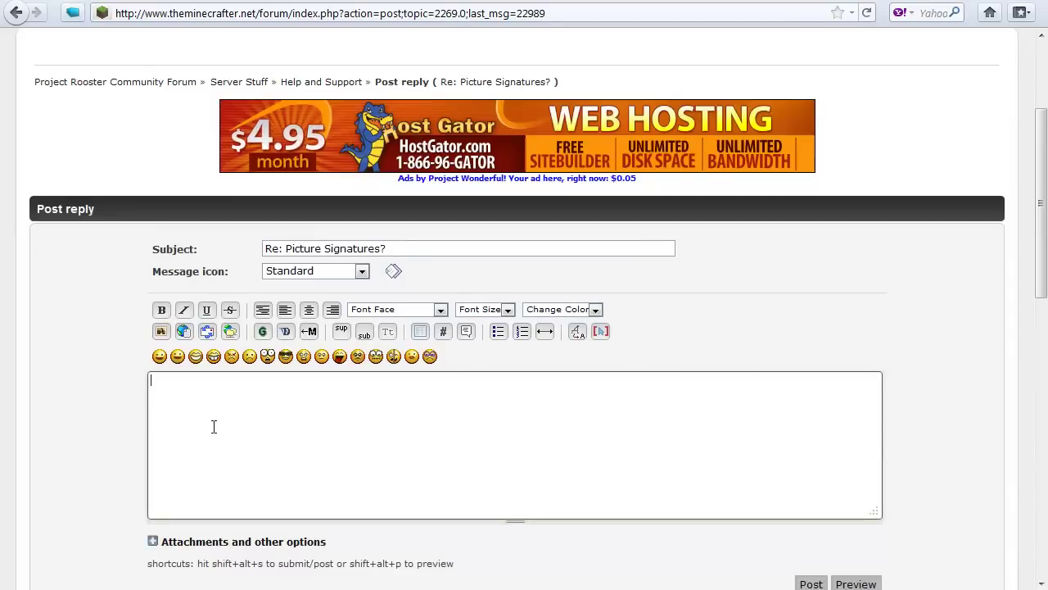
type("Test")
key("Return")
key("Return")
key("ctrl+v")
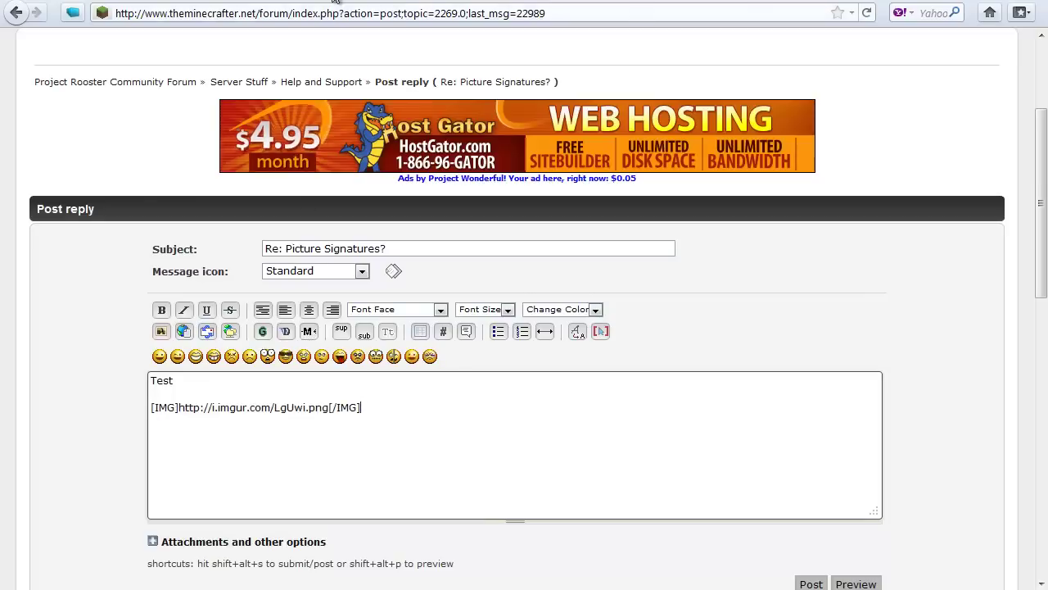
key("alt+Tab")
key("alt+Tab")
scroll(838, 412, "down", 4)
left_click(818, 397)
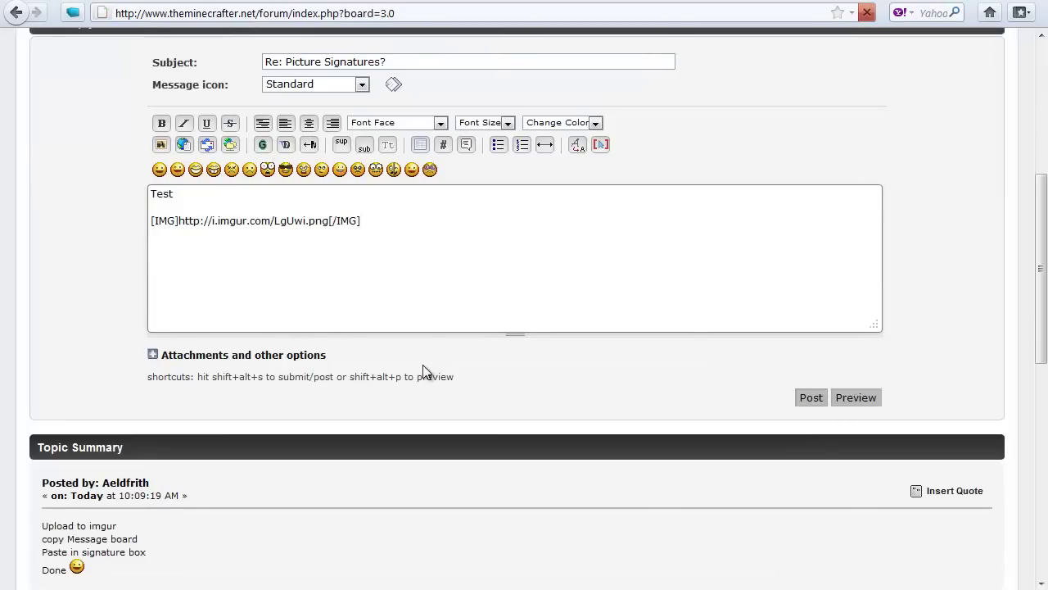
Reopen the "Picture Signatures?" topic and check the image in the newly posted reply.
scroll(424, 369, "down", 5)
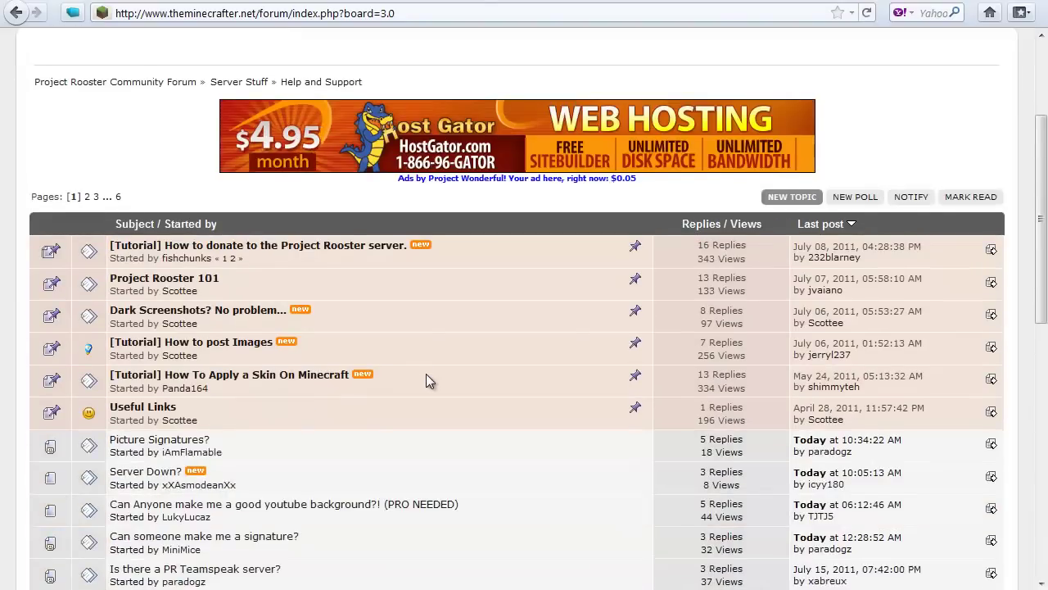
left_click(131, 351)
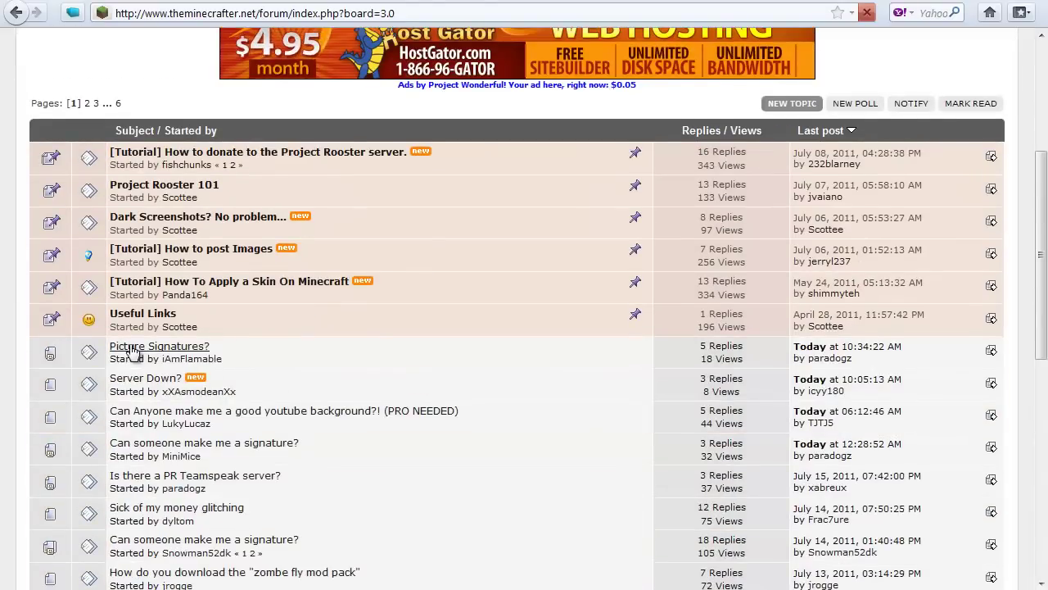
scroll(131, 351, "down", 5)
scroll(131, 351, "down", 15)
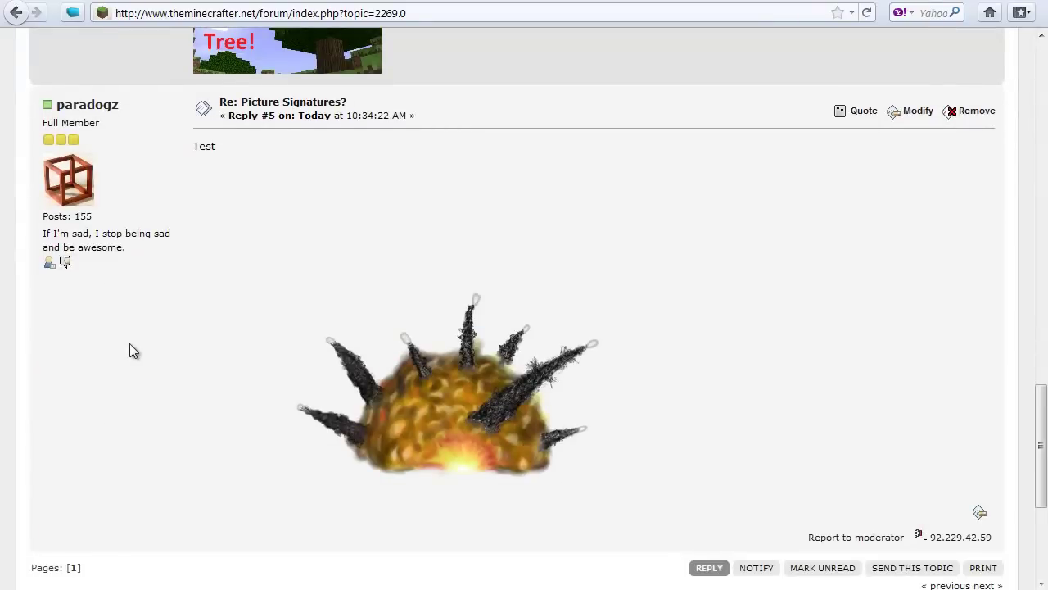
scroll(163, 367, "down", 2)
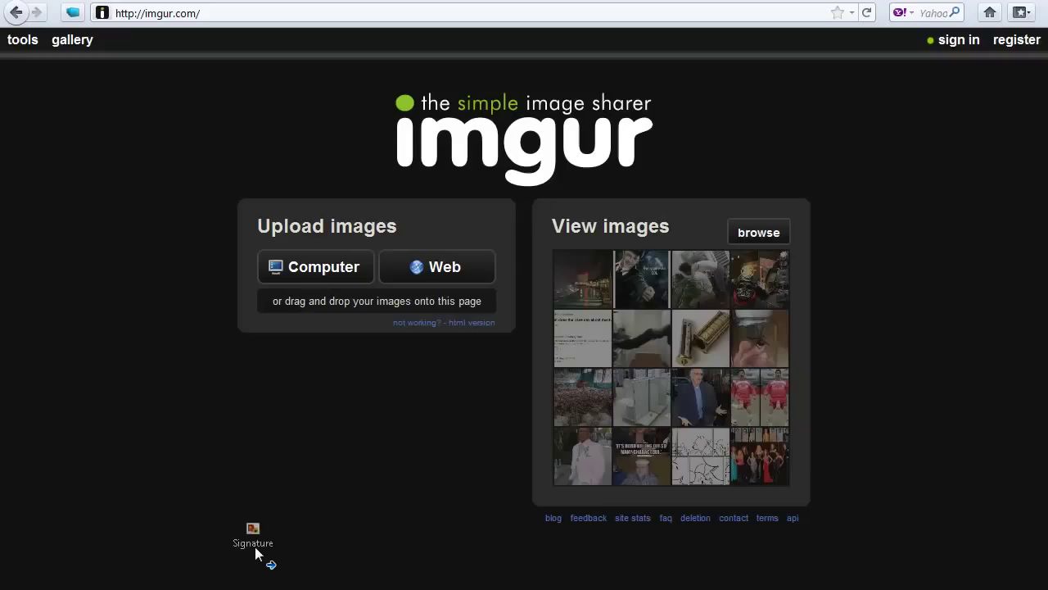
Upload the desktop's Signature.png to imgur and select its Message Boards code.
mouse_move(257, 552)
left_mouse_down()
mouse_move(318, 402)
mouse_move(323, 360)
left_mouse_up()
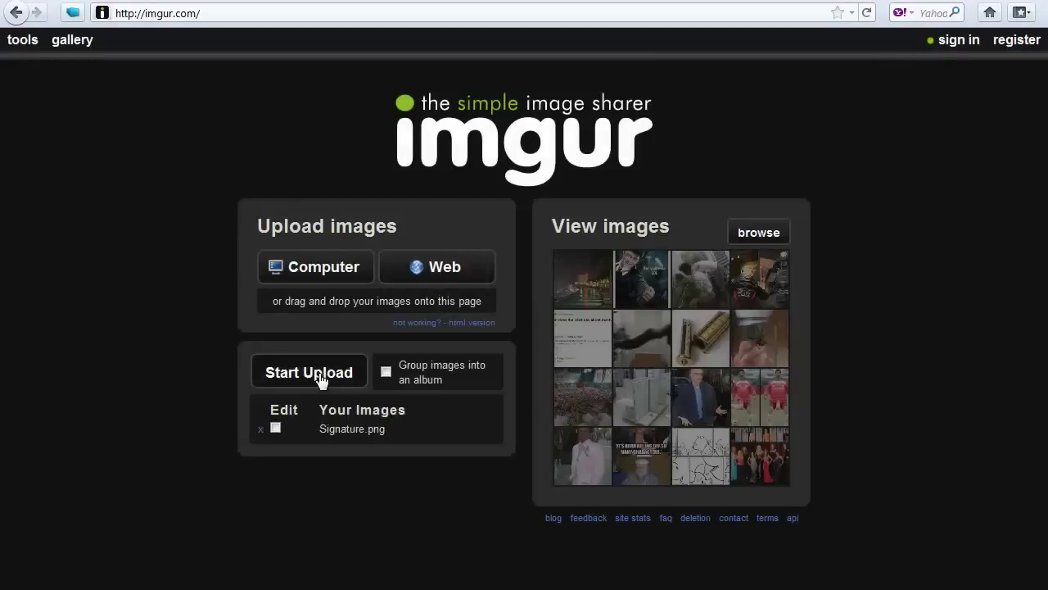
left_click(320, 374)
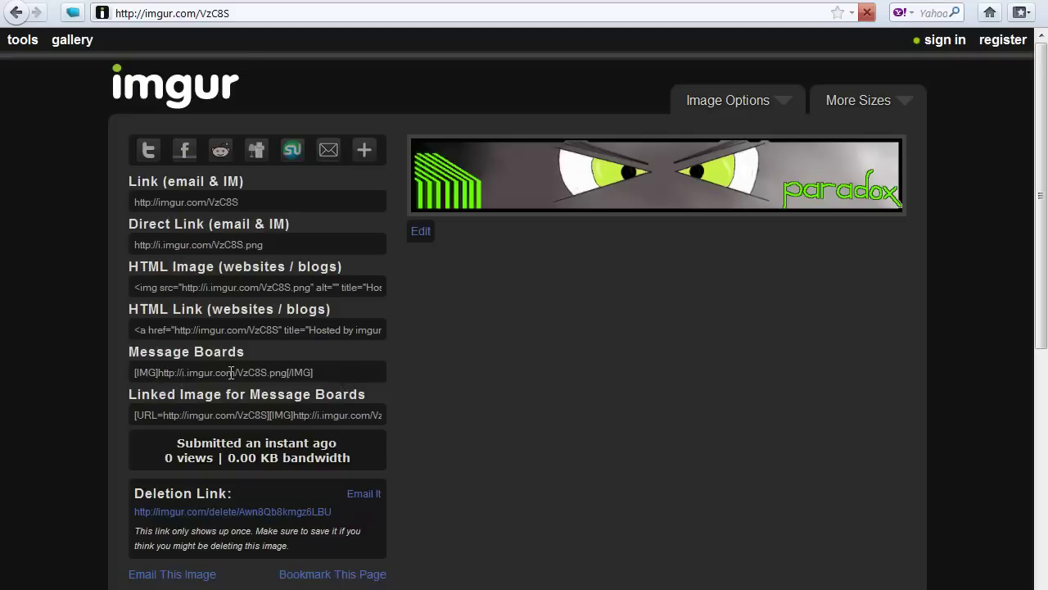
left_click(319, 377)
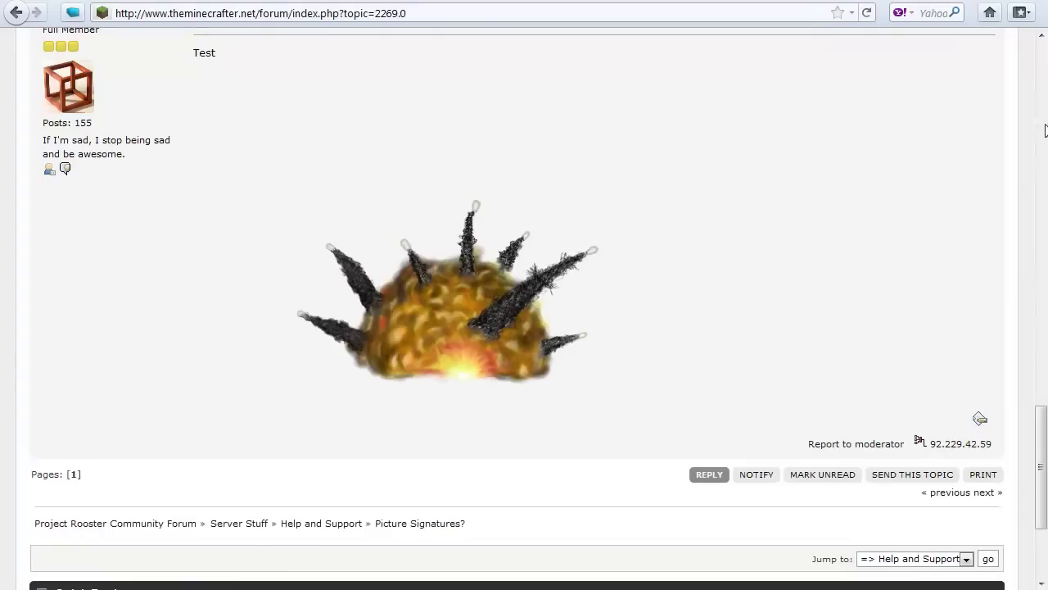
Open the Forum Profile settings of the forum account and go to the Signature field.
key("Home")
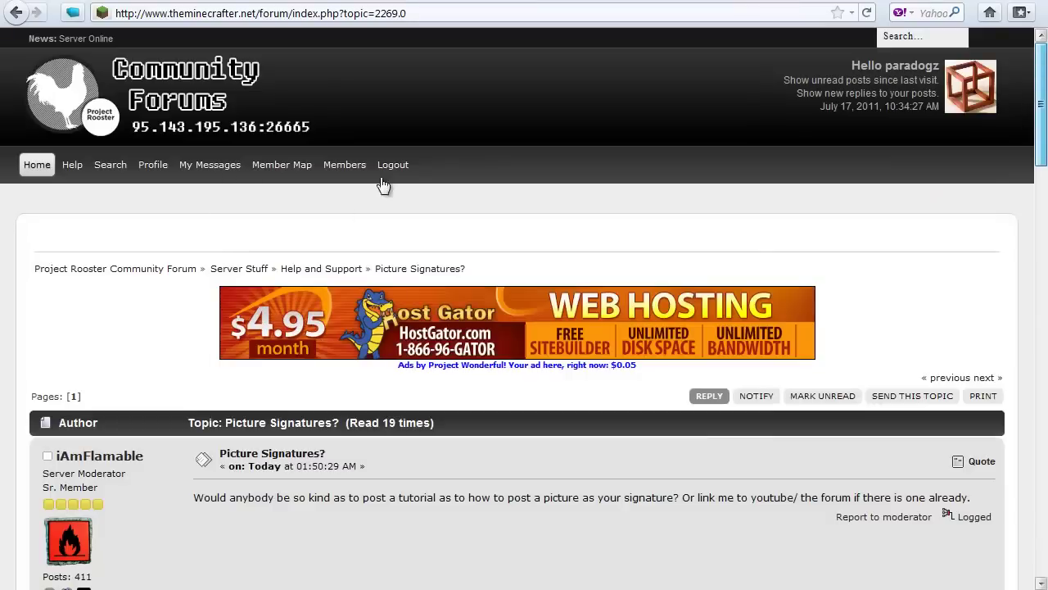
mouse_move(159, 172)
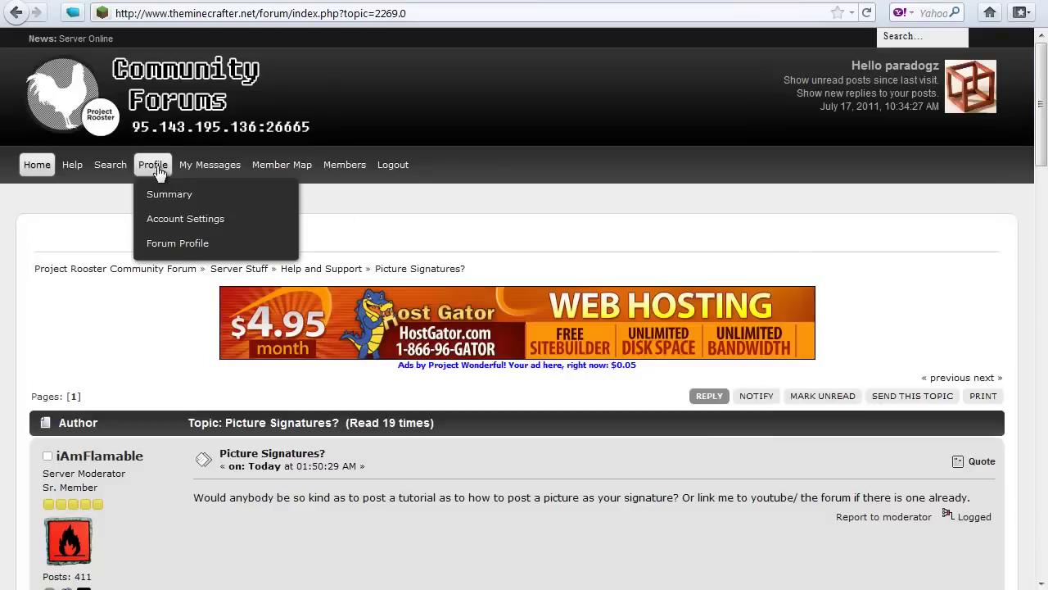
left_click(176, 245)
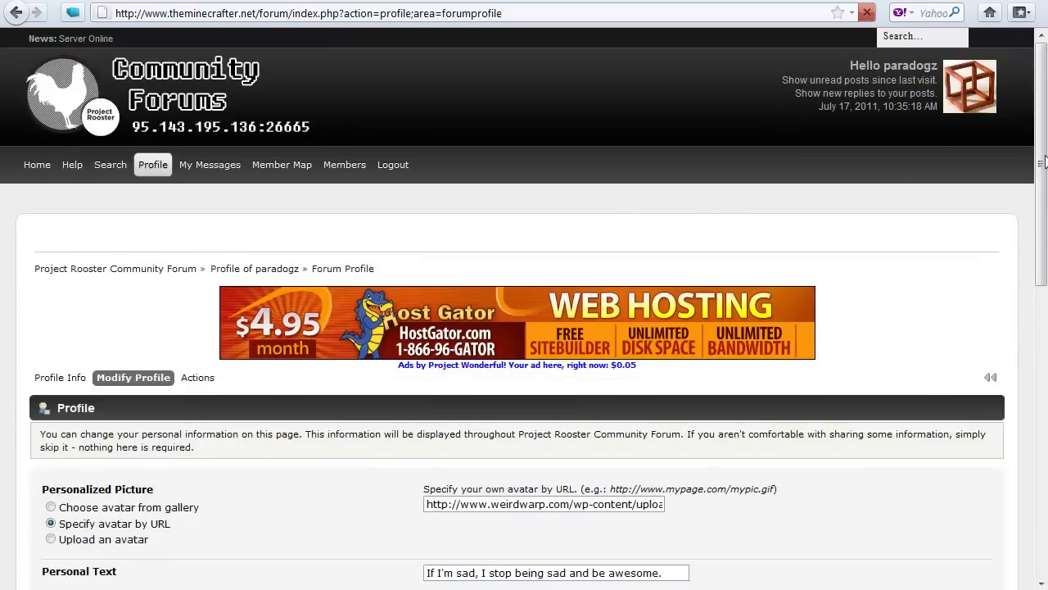
left_click_drag(1045, 189, 1043, 452)
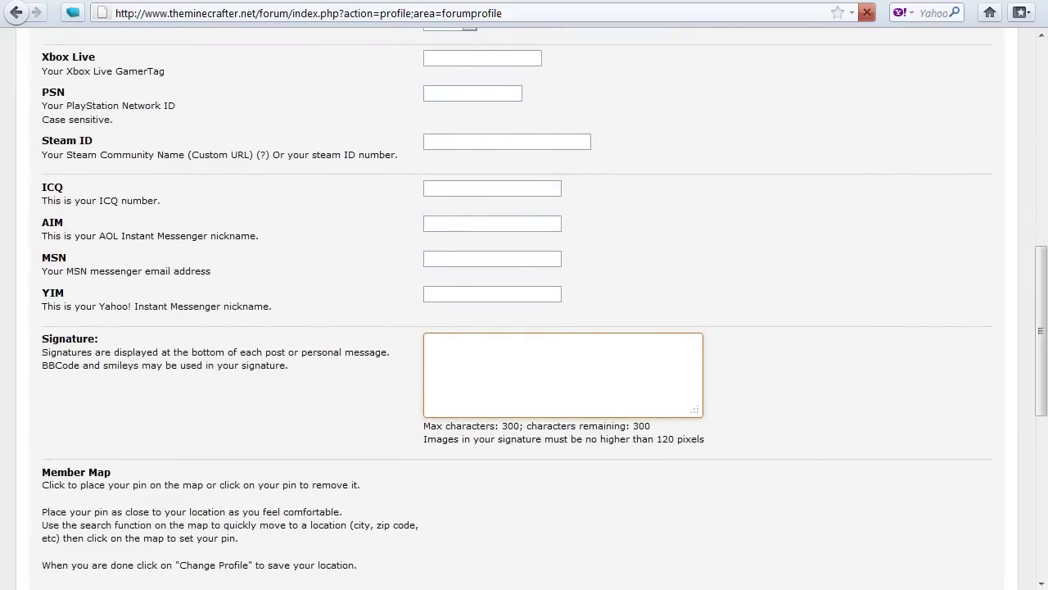
Copy the Message Boards code of the uploaded signature image from its imgur page and return to the forum profile.
key("alt+Tab")
left_click(372, 414)
left_click(321, 368)
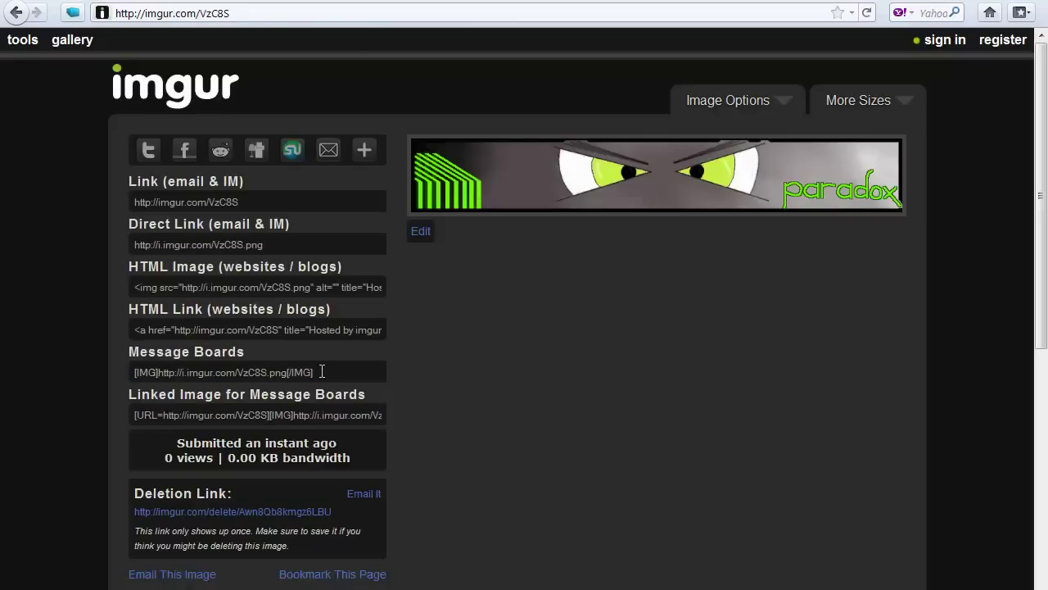
left_click(321, 371)
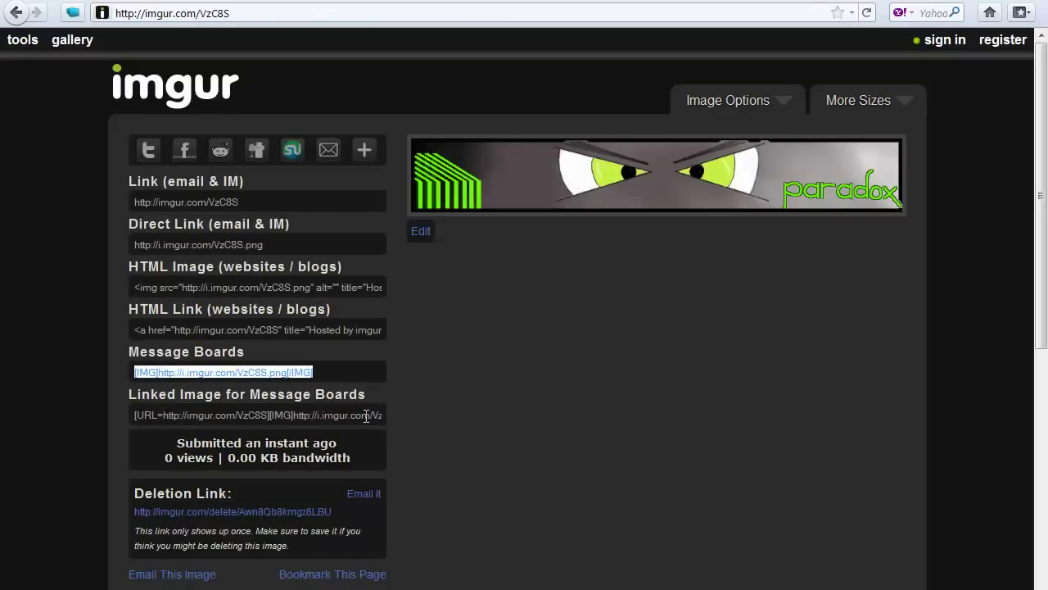
key("ctrl+c")
key("alt+Tab")
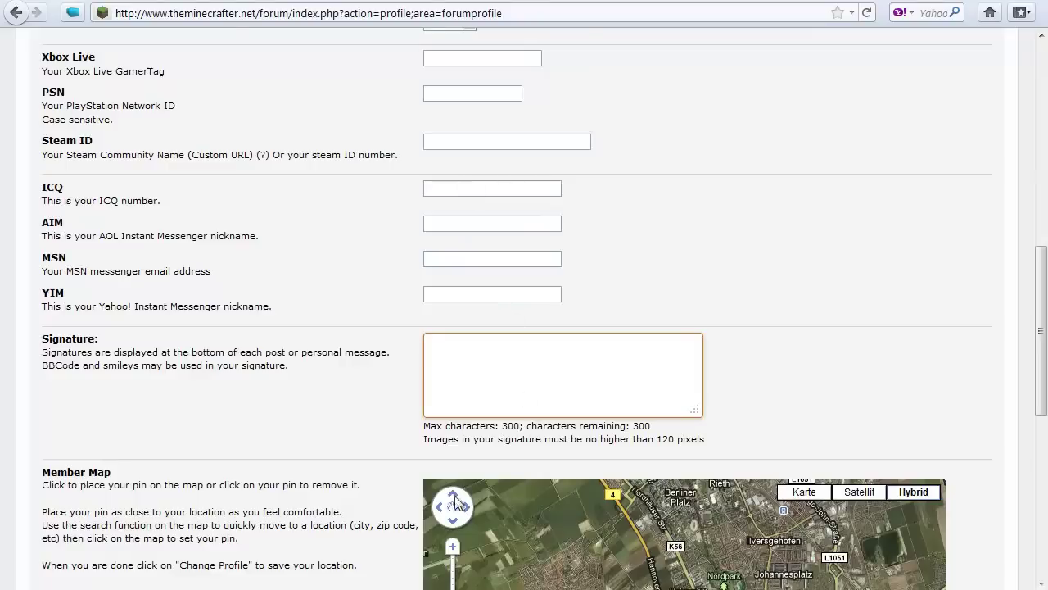
left_click(432, 367)
key("ctrl+v")
scroll(381, 393, "down", 1)
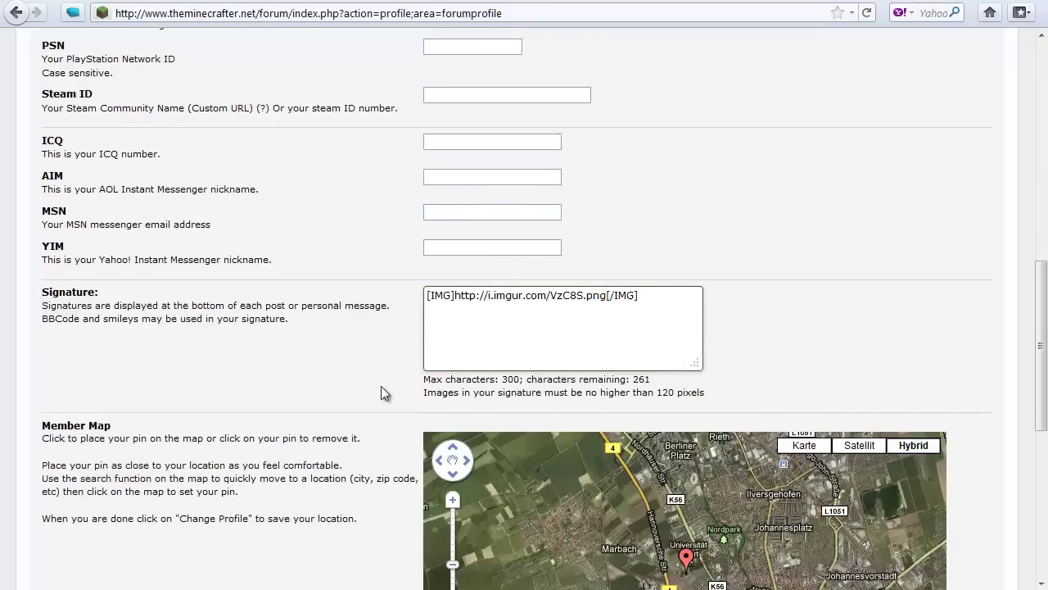
scroll(1039, 318, "down", 10)
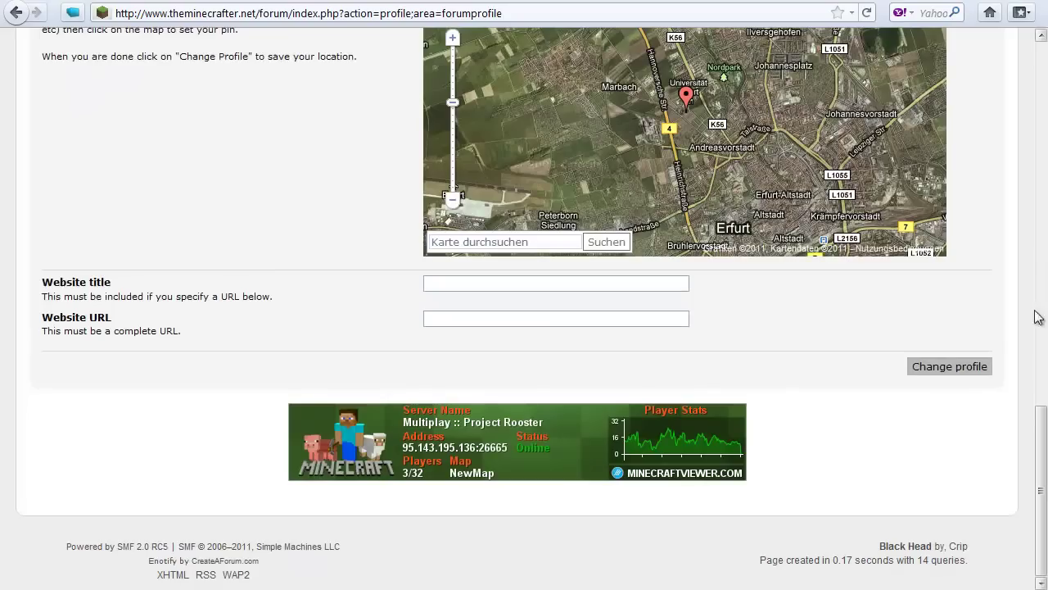
left_click(941, 369)
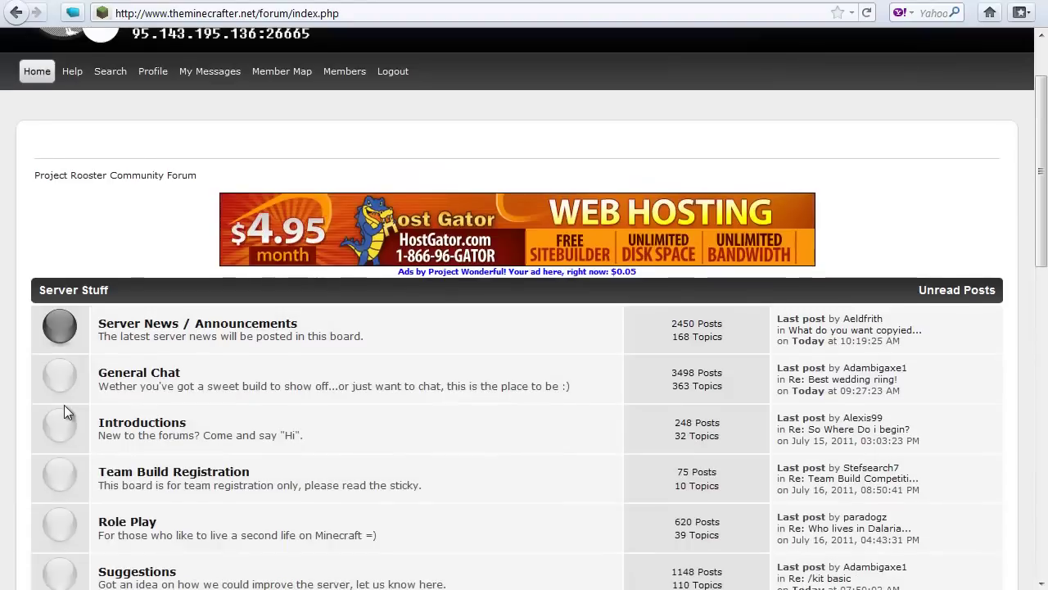
Open the "Picture Signatures?" topic in the Help and Support board and check the signature image below Reply #3.
left_click(152, 434)
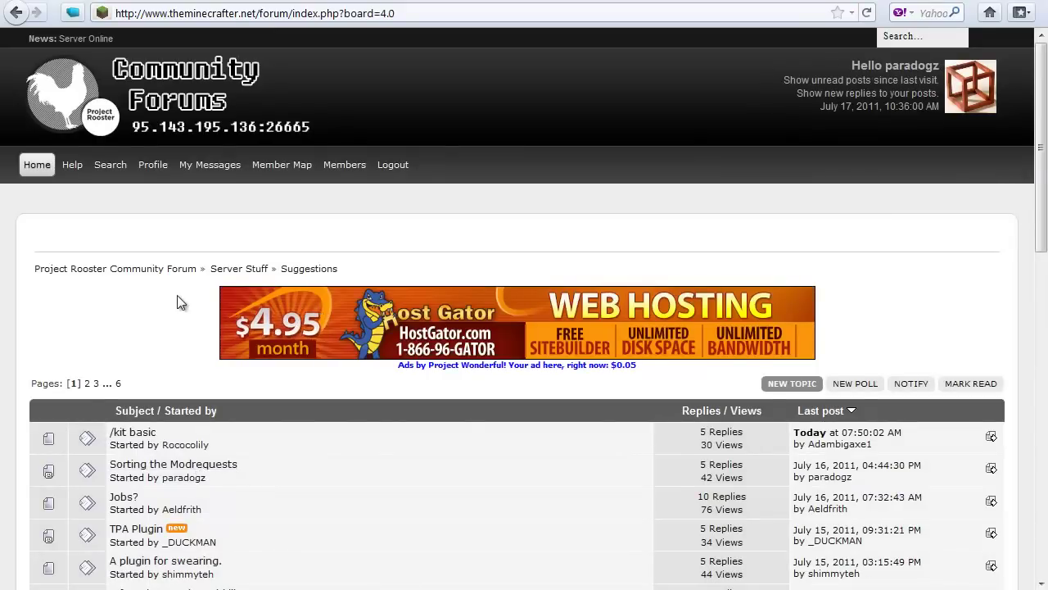
left_click(230, 275)
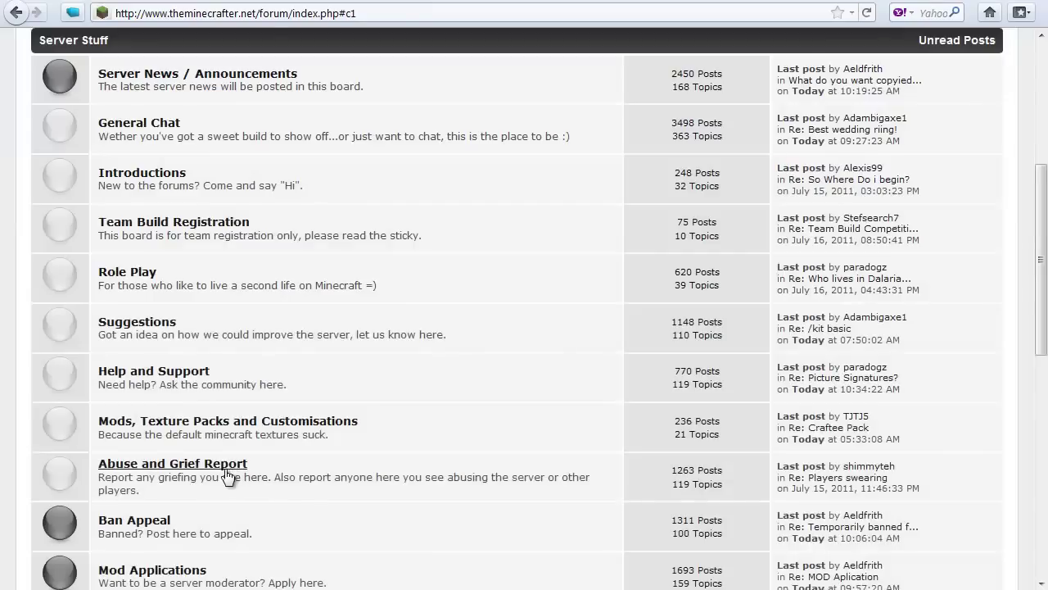
left_click(141, 377)
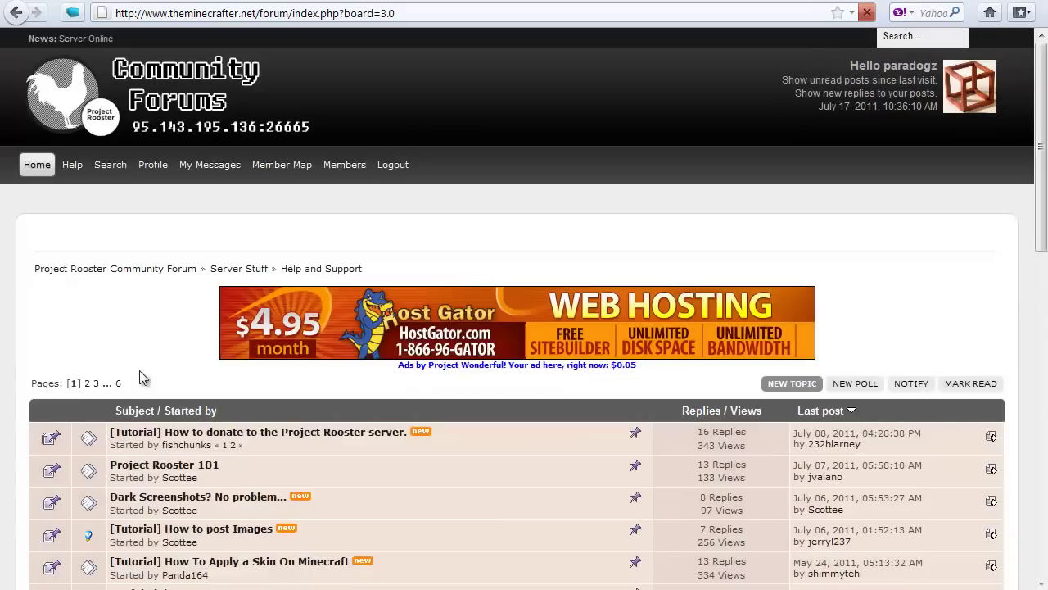
scroll(229, 393, "down", 5)
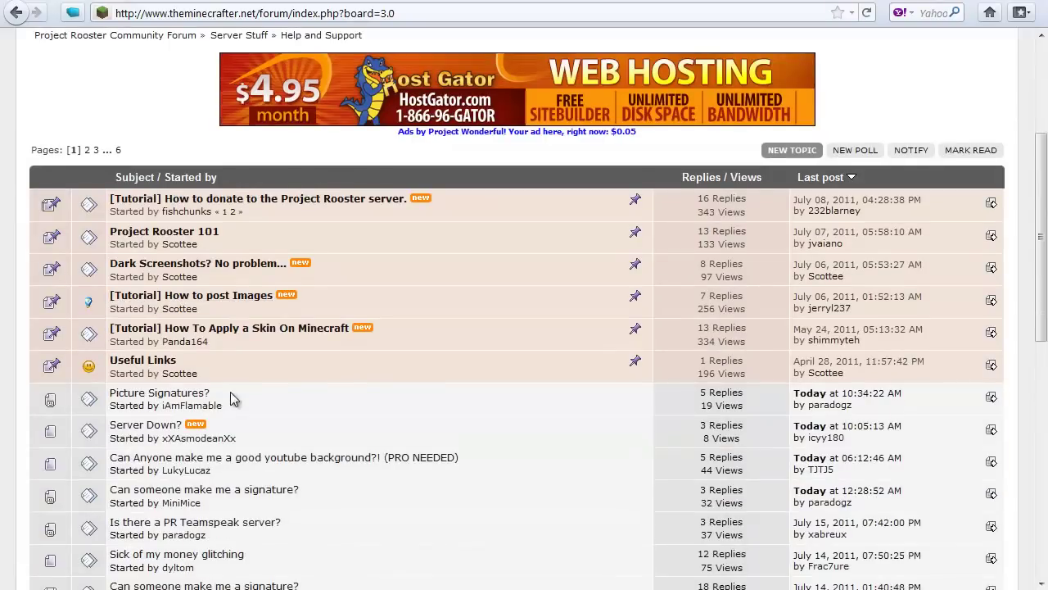
left_click(167, 400)
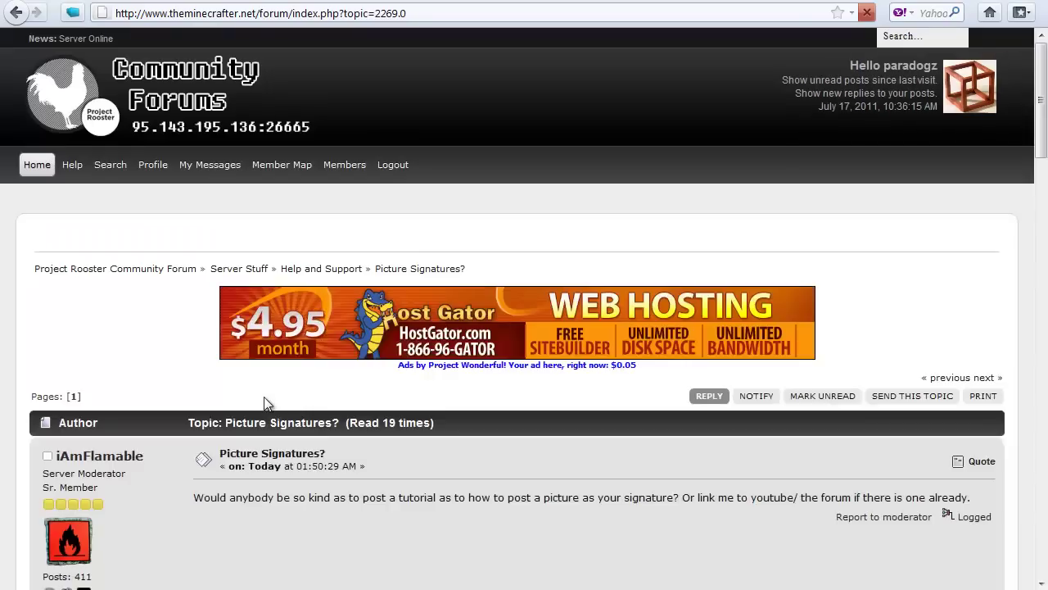
scroll(265, 402, "down", 15)
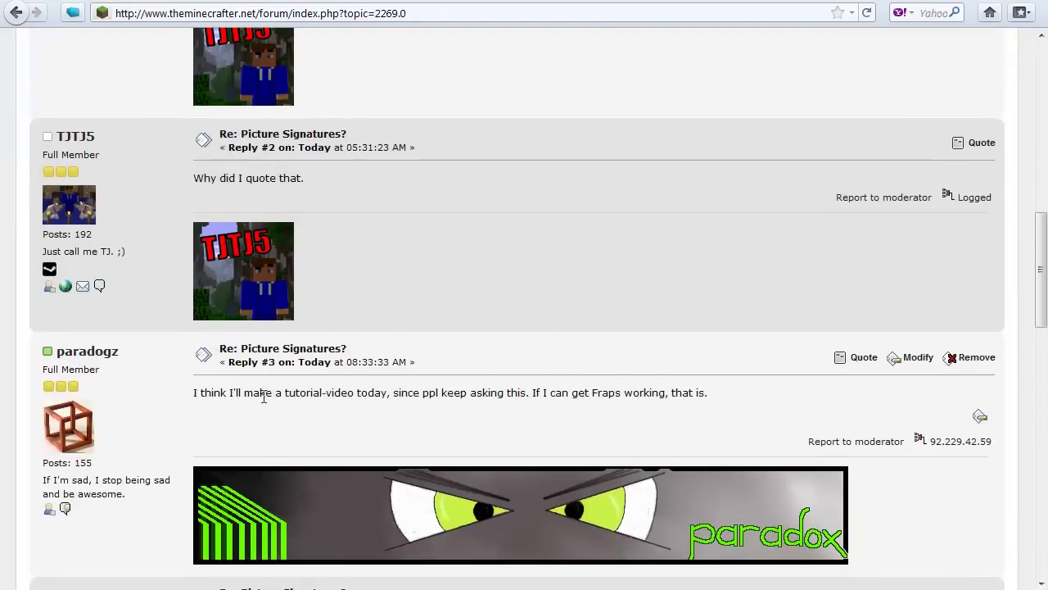
scroll(264, 397, "down", 6)
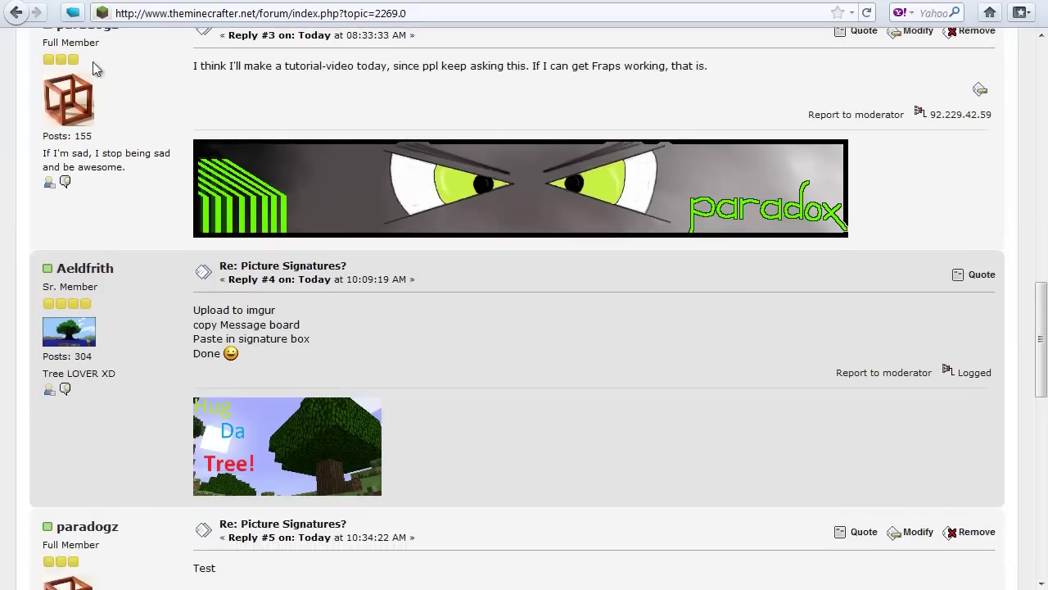
scroll(184, 205, "up", 1)
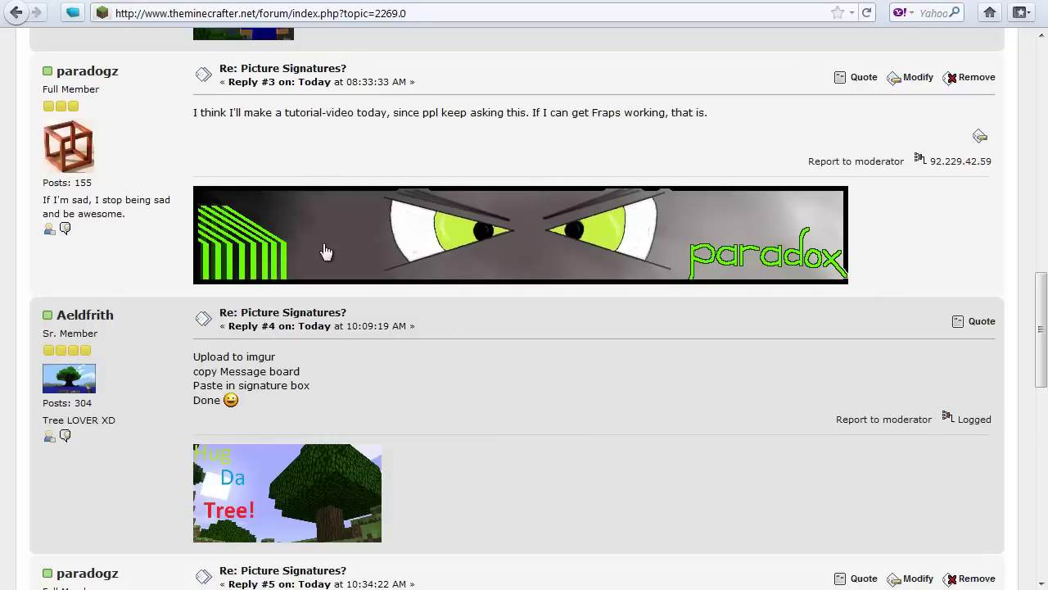
View the signature image below Reply #3 on its own page and return to the topic.
right_click(514, 251)
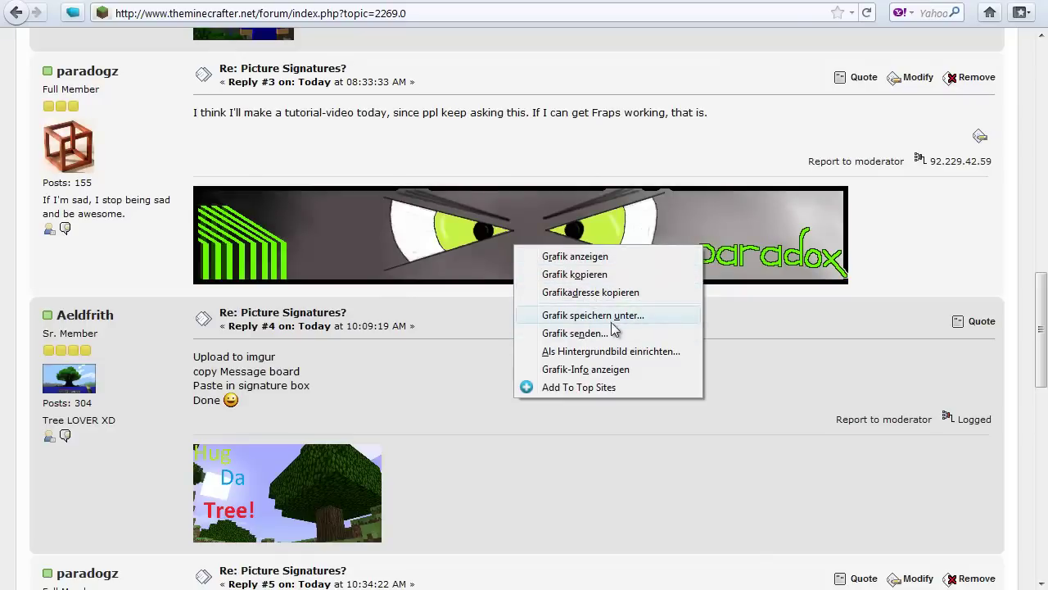
right_click(469, 322)
right_click(457, 262)
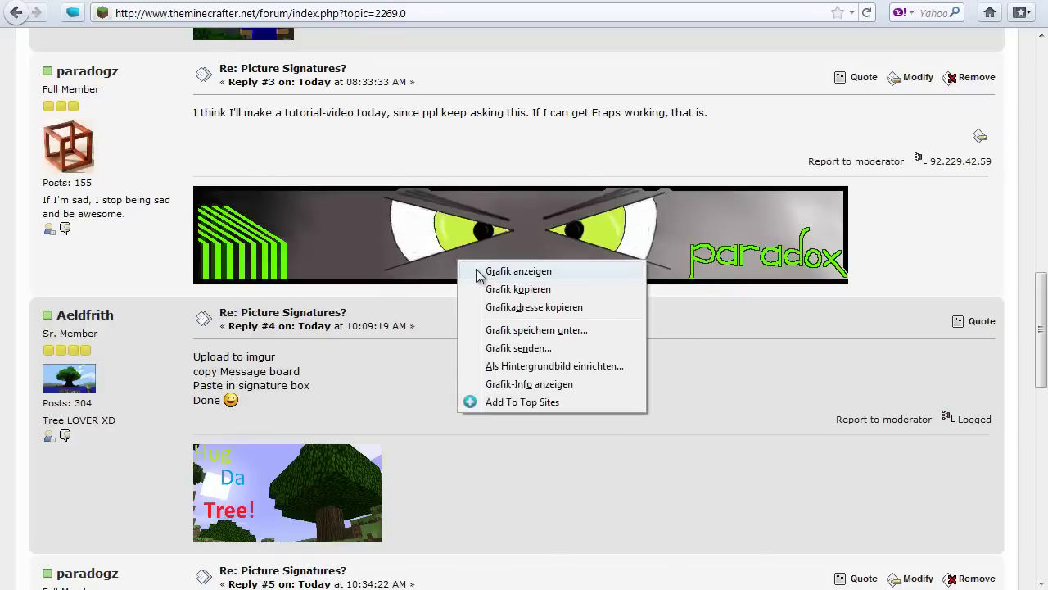
left_click(477, 271)
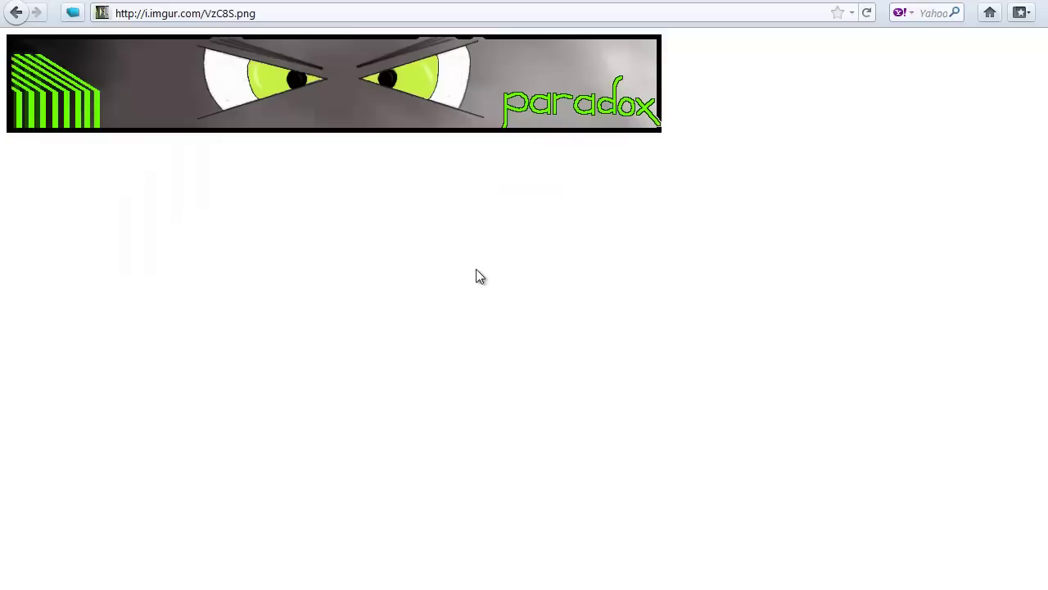
right_click(281, 98)
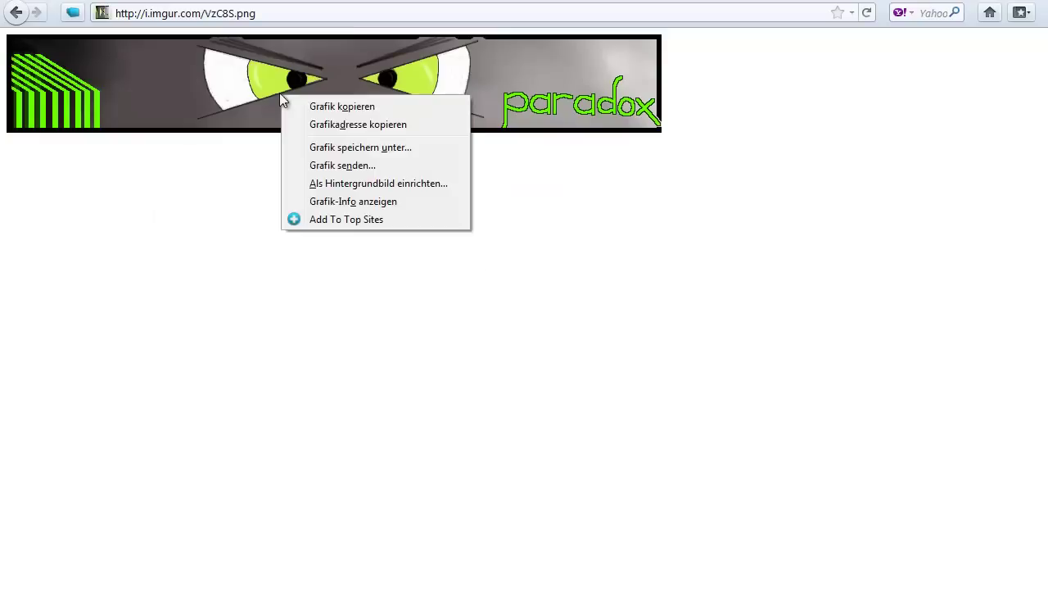
left_click(204, 159)
left_click(19, 16)
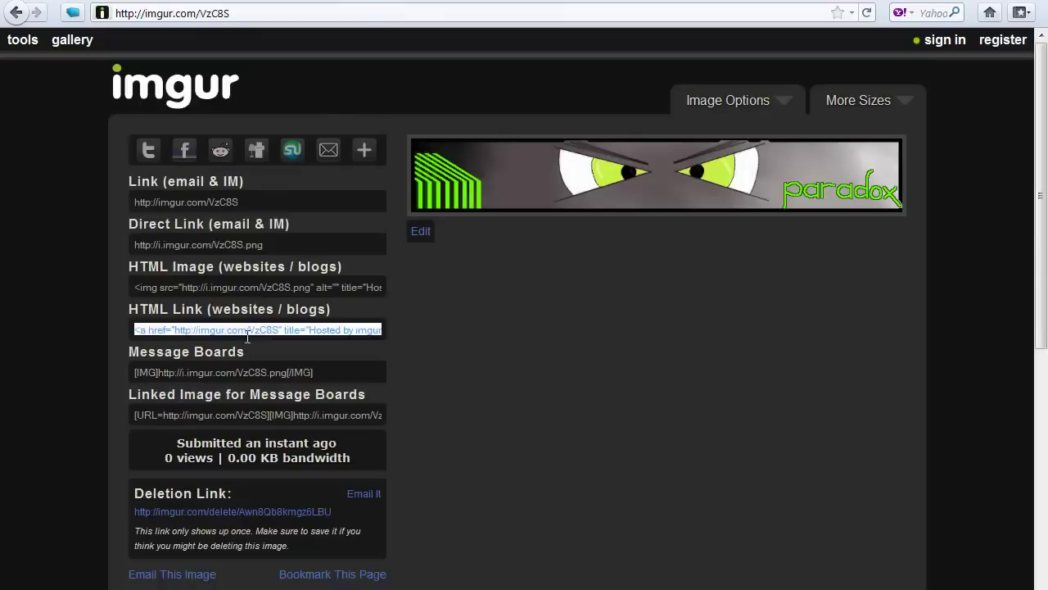
Review the link and embed codes of the signature image on imgur and go back to the forum topic.
left_click(343, 412)
left_click(350, 374)
left_click(440, 365)
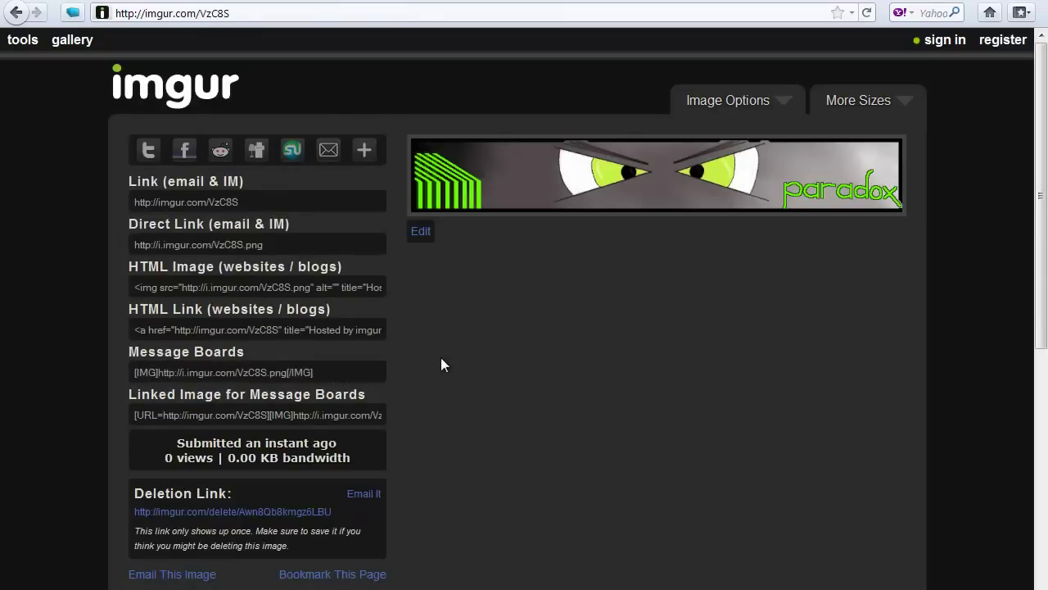
left_click(371, 244)
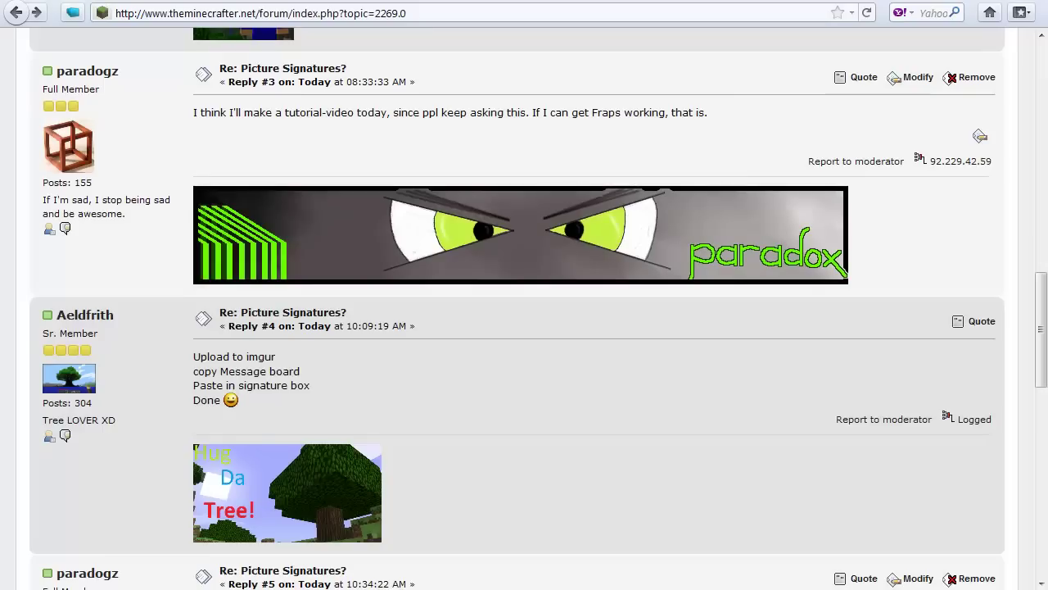
middle_click(497, 357)
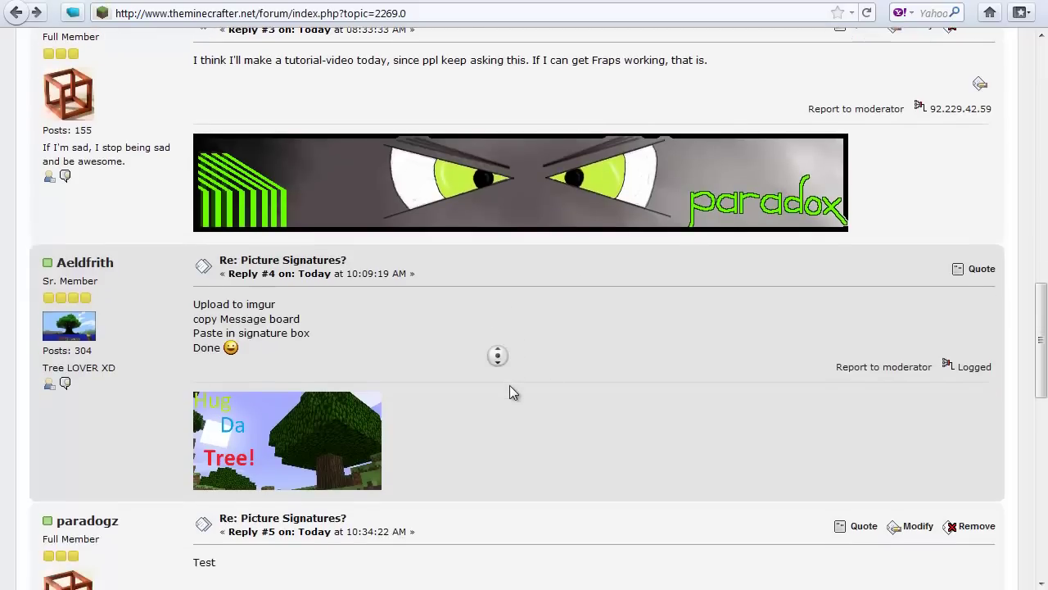
scroll(510, 386, "up", 1)
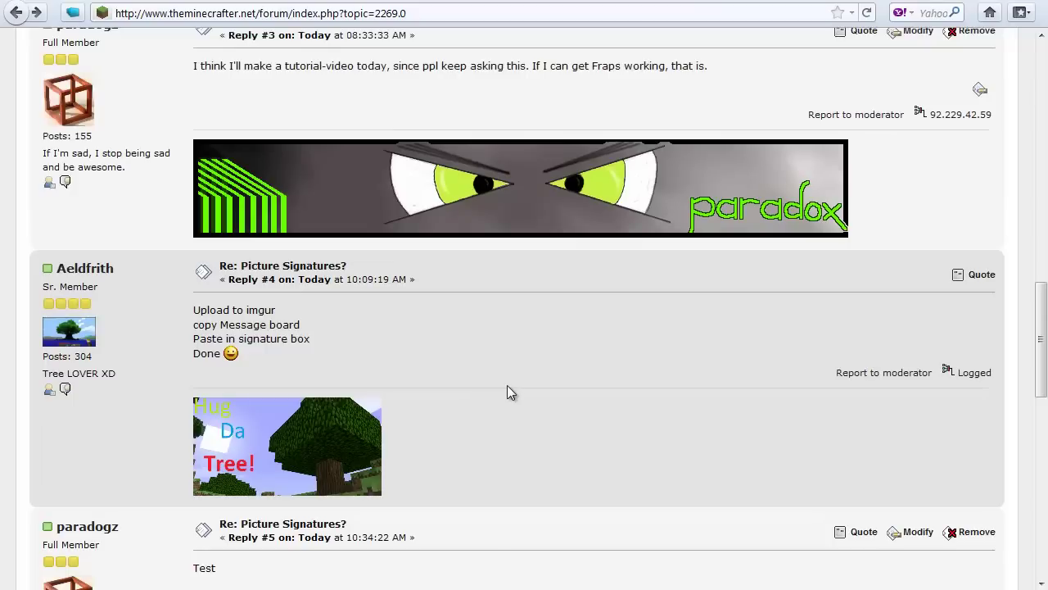